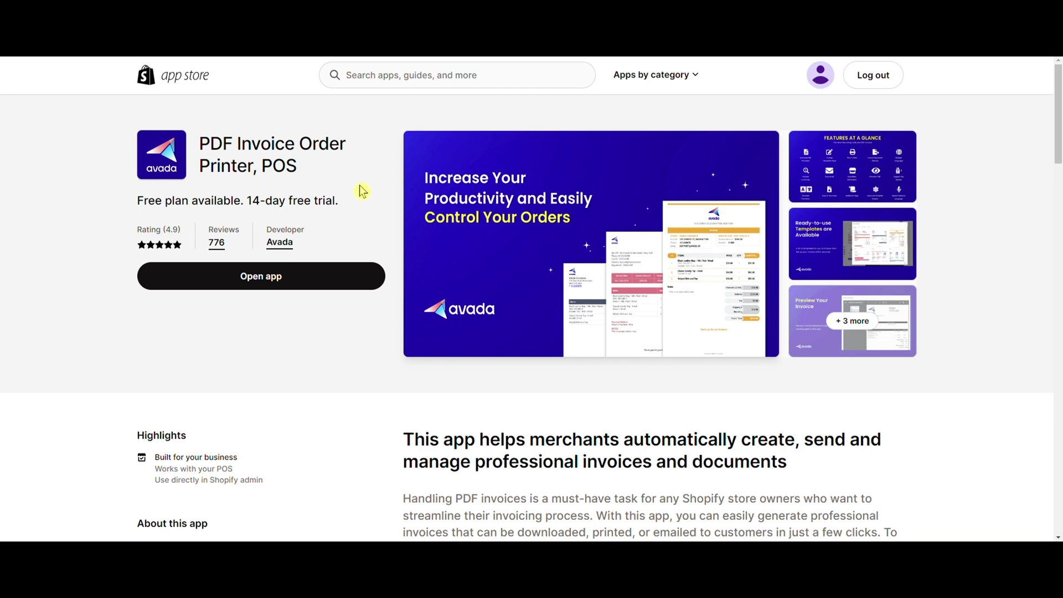
Step: Launch PDF Invoice Order Printer, POS from its App Store listing into the Shopify admin
left_click(324, 278)
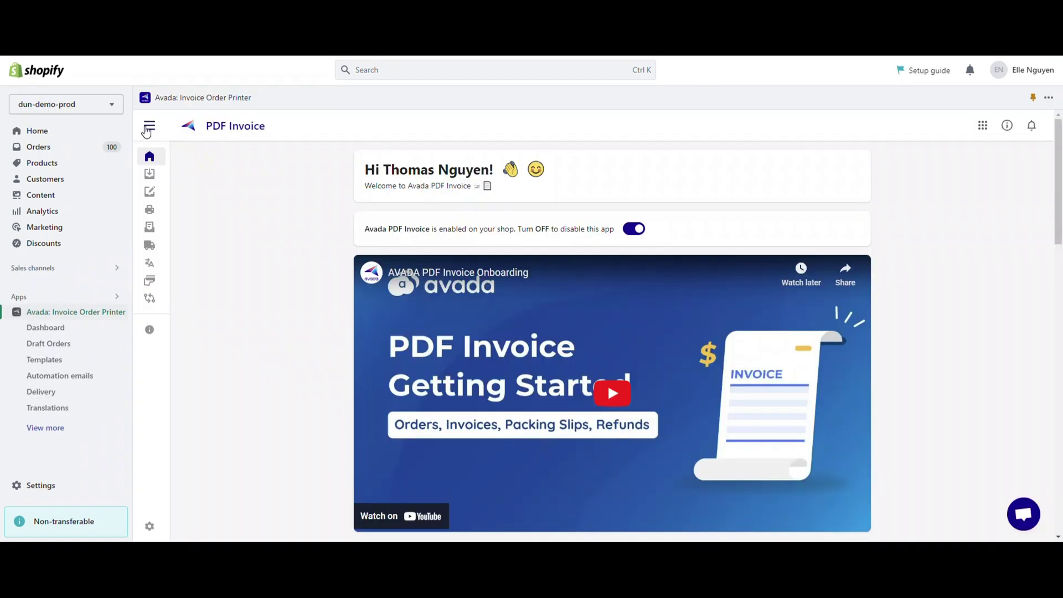
Step: Switch on Send Automation Emails in Automation emails and review the PDF file-name variables
left_click(147, 129)
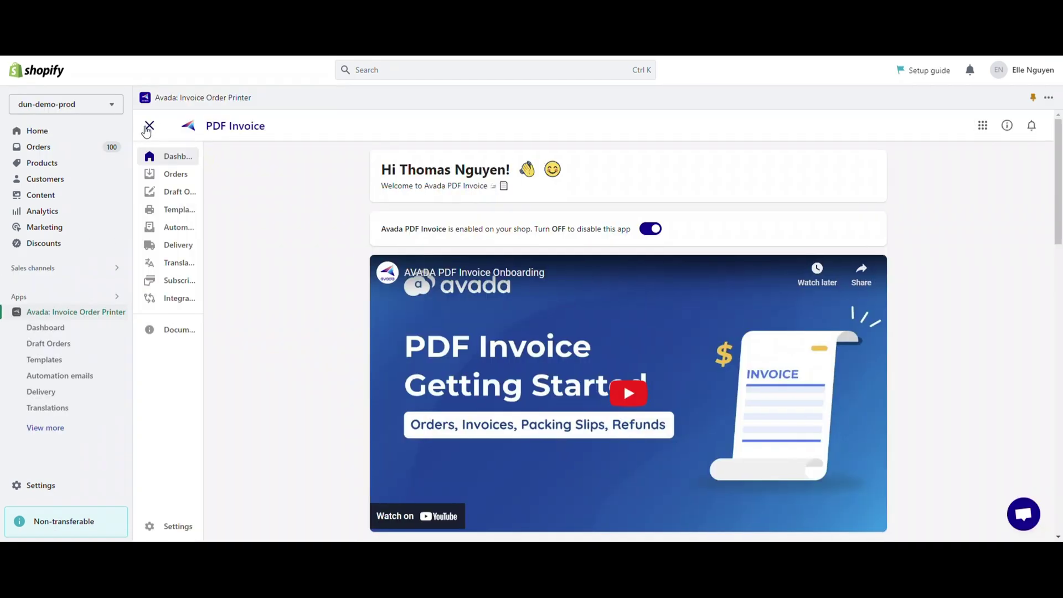
left_click(197, 228)
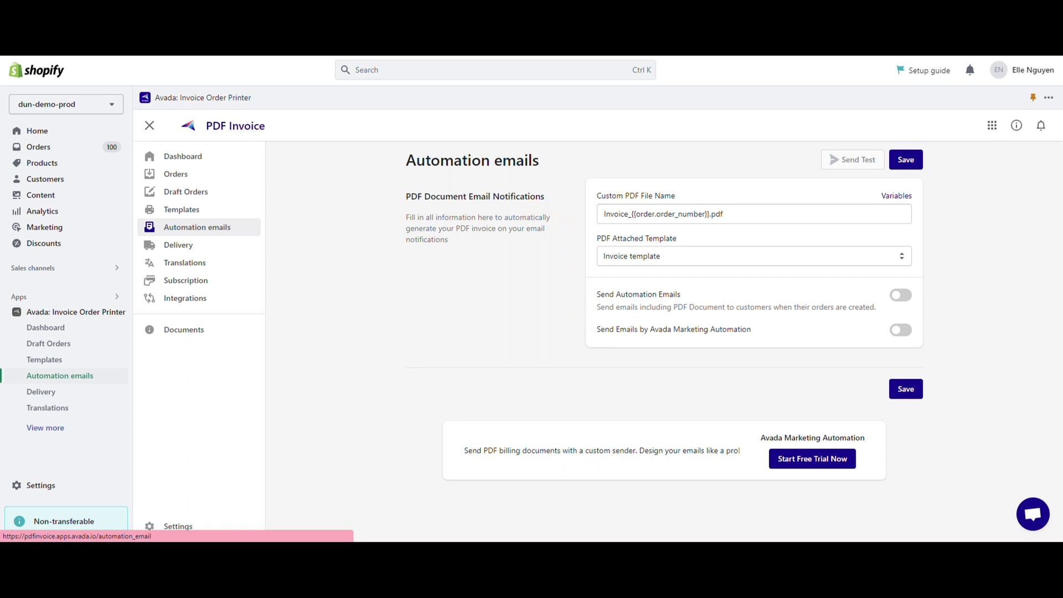
left_click(901, 295)
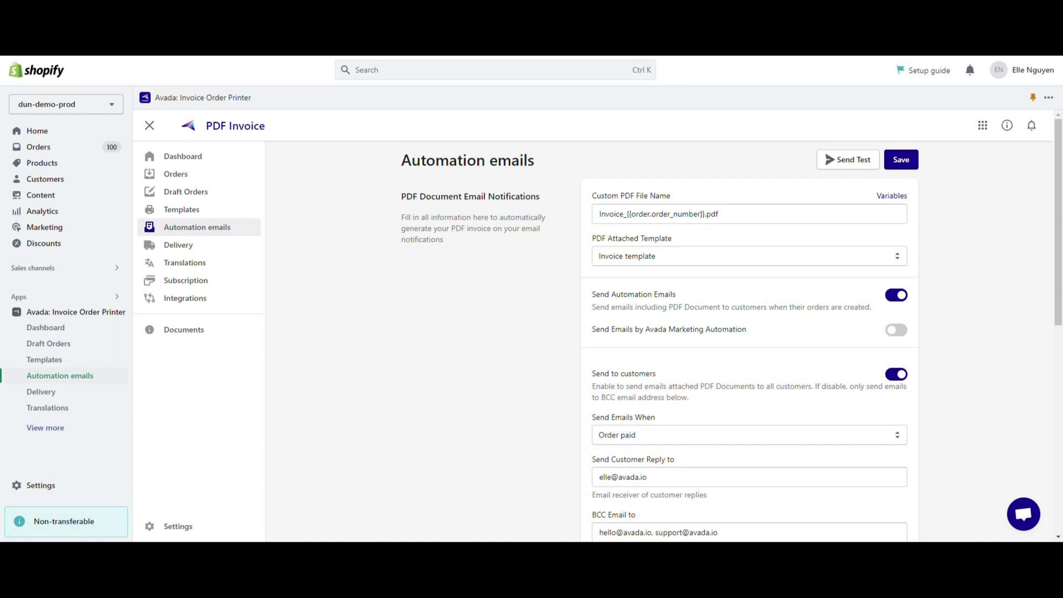
left_click(889, 196)
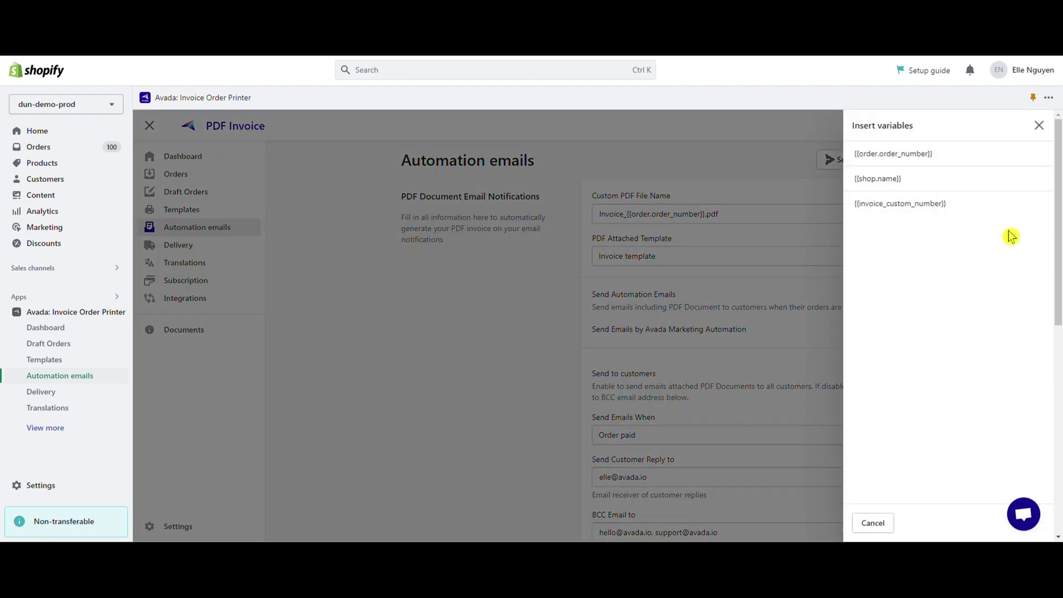
left_click(1039, 125)
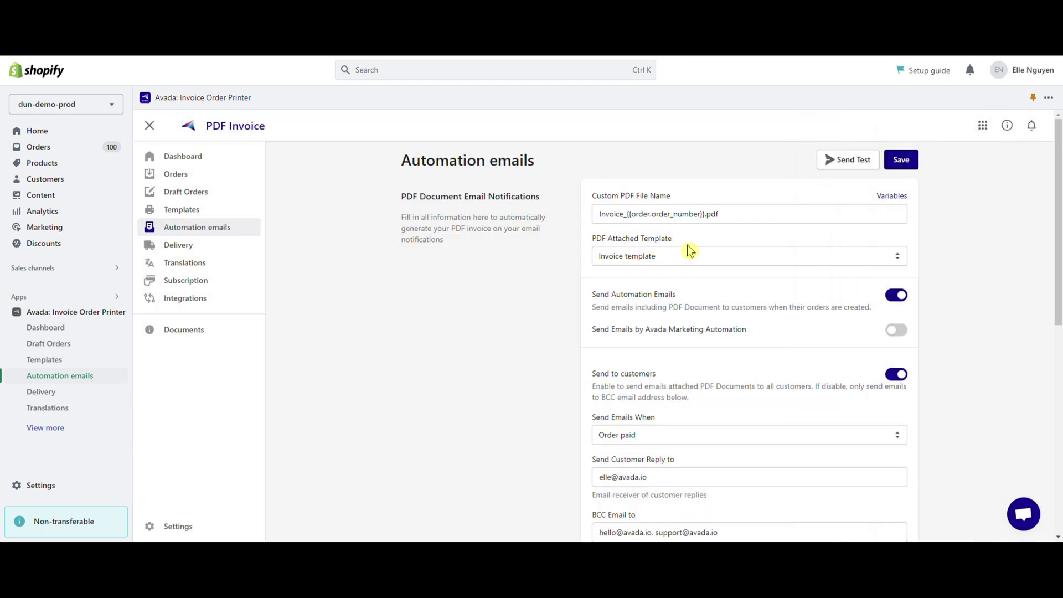
Step: Attach the Order template, keep Send to customers on, and keep Order paid as the trigger
left_click(701, 257)
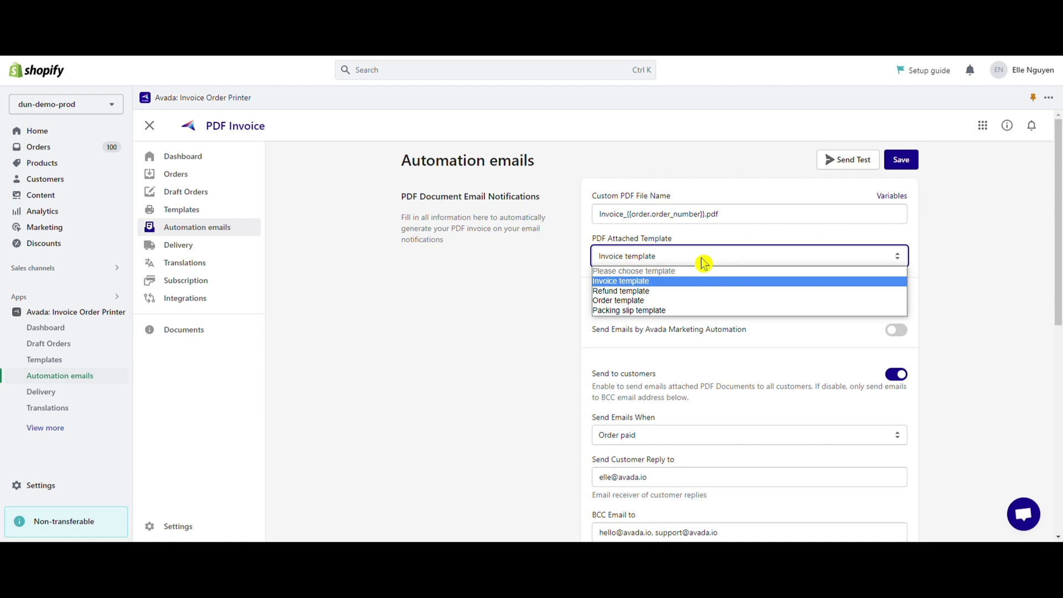
left_click(705, 300)
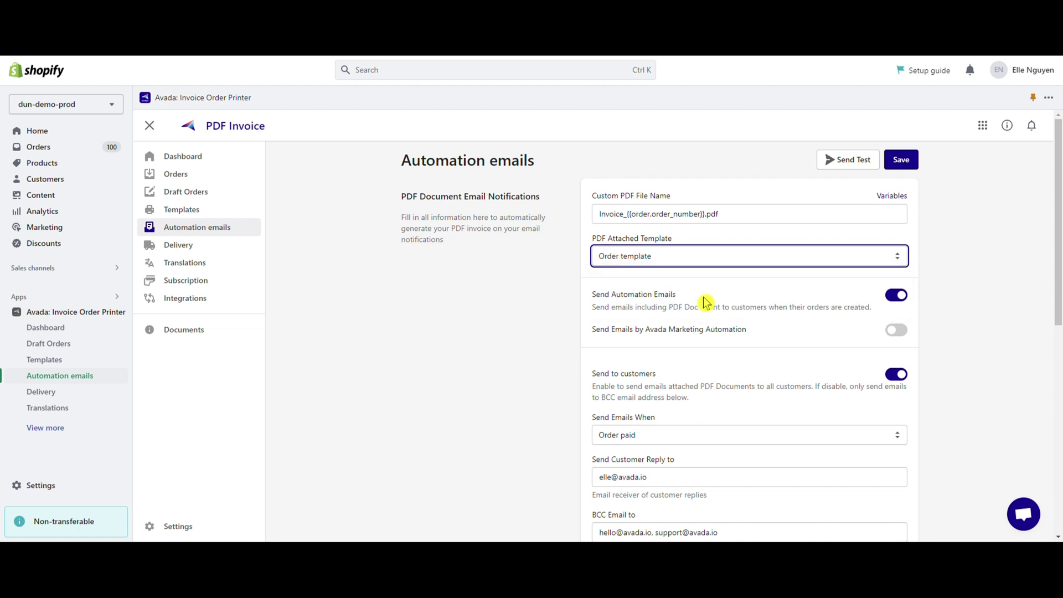
scroll(687, 304, "down", 1)
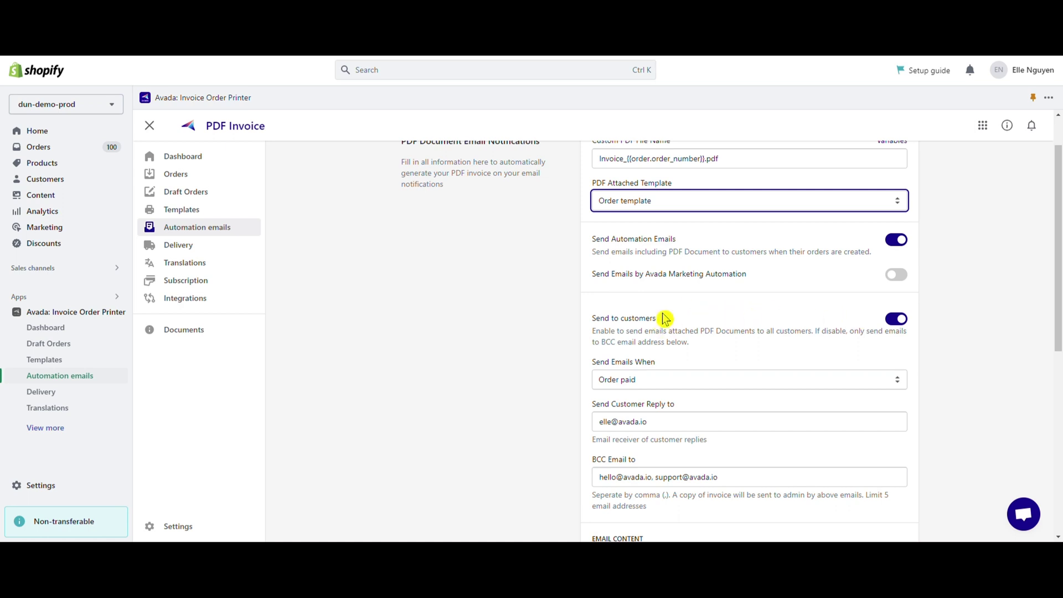
left_click(896, 324)
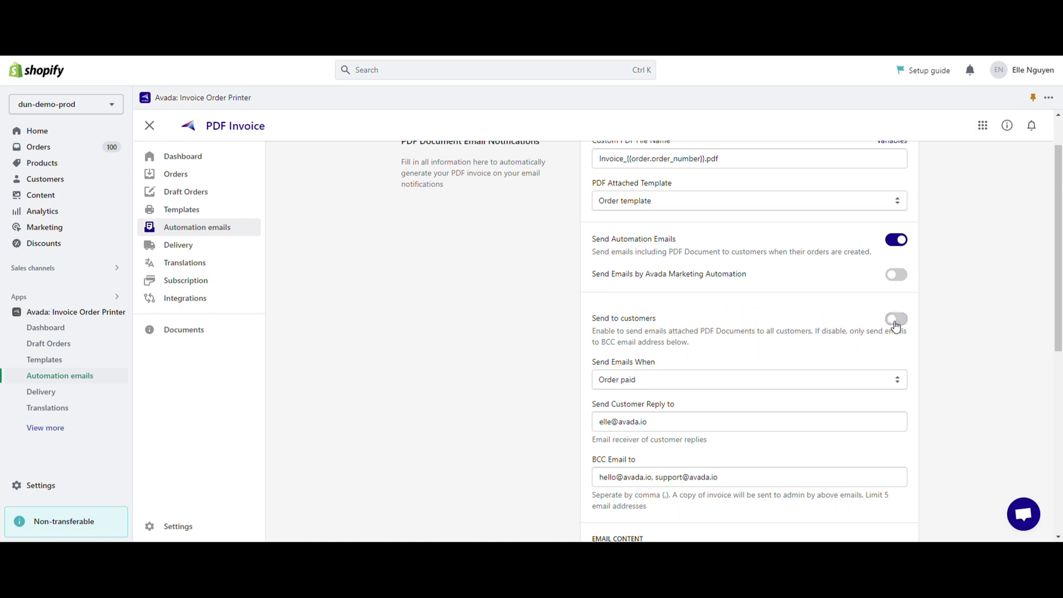
left_click(897, 325)
left_click(671, 381)
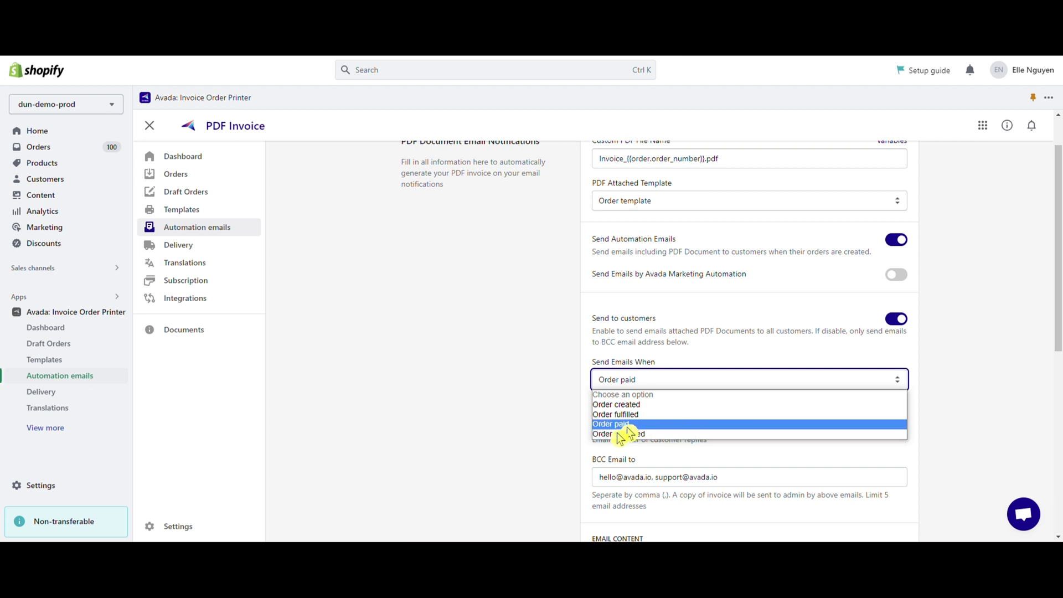
left_click(565, 446)
scroll(620, 411, "down", 1)
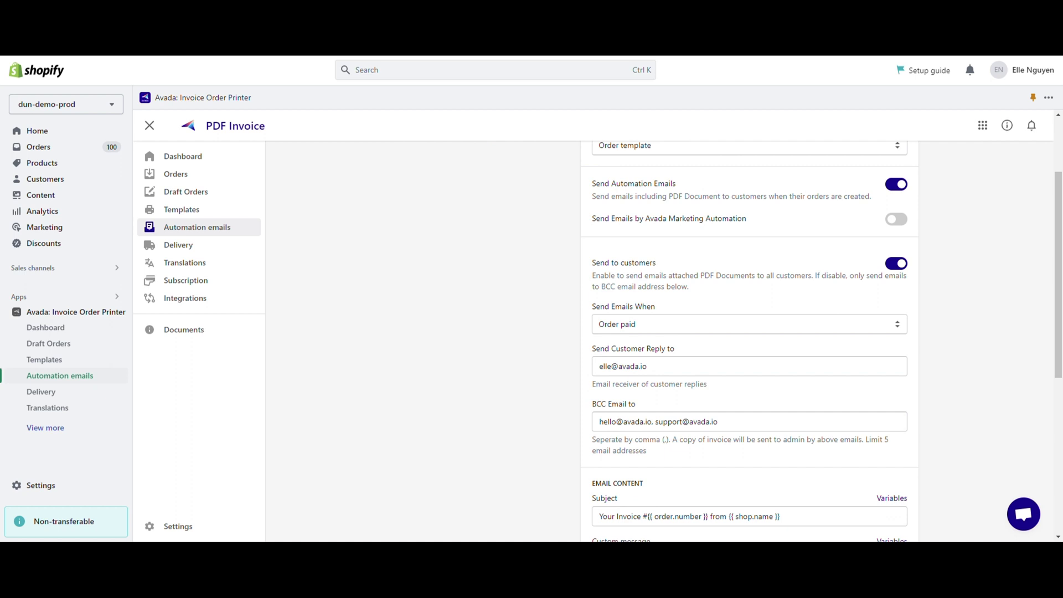
left_click(647, 366)
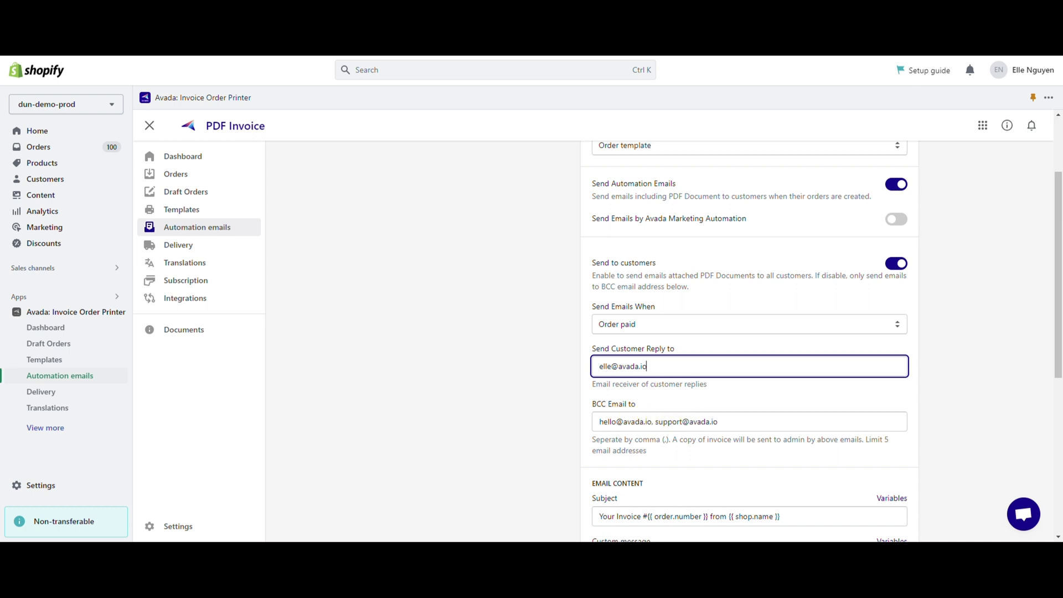
left_click(711, 422)
left_click_drag(651, 421, 656, 421)
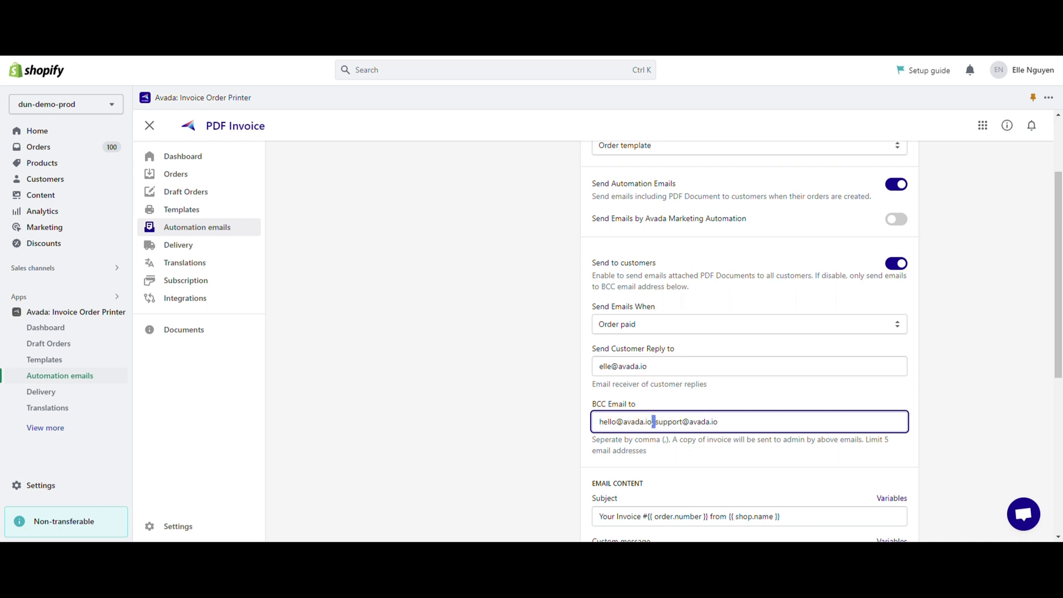
left_click(725, 421)
scroll(629, 260, "down", 4)
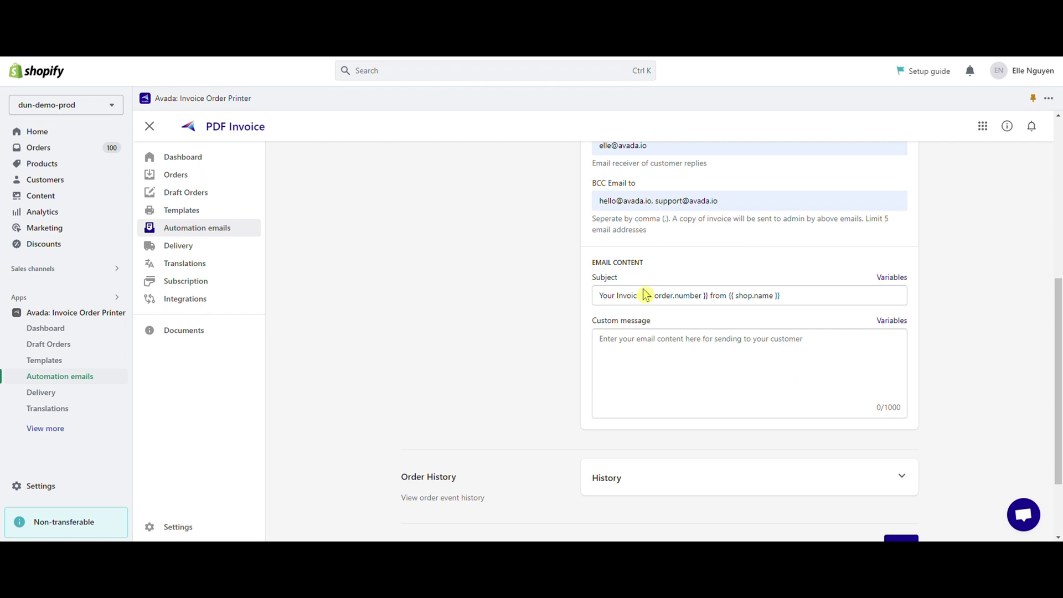
Step: Paste a thank-you greeting addressed to the customer's first name into the Custom message
left_click(889, 279)
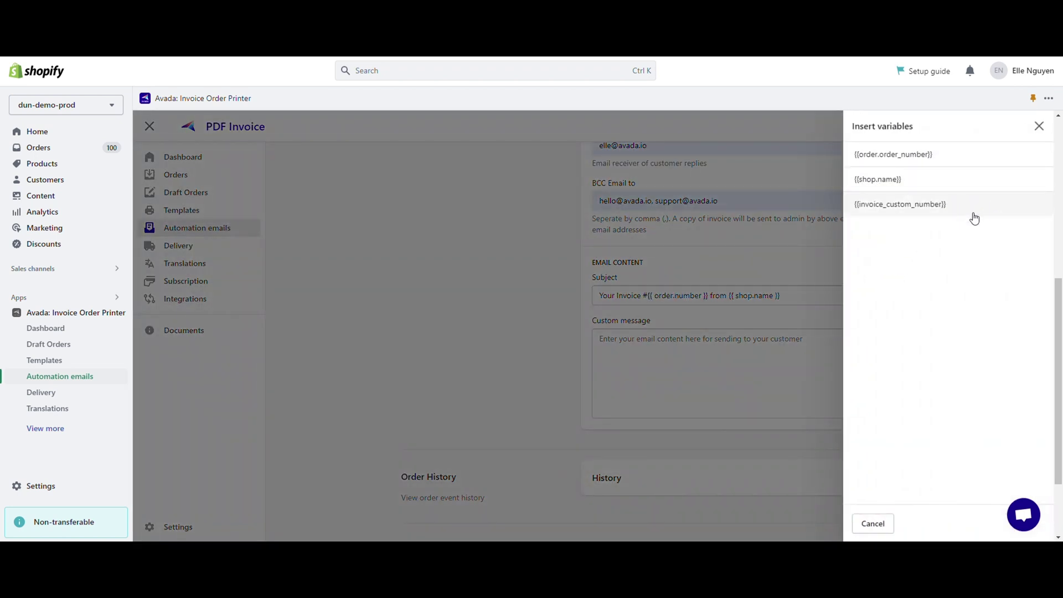
left_click(1039, 127)
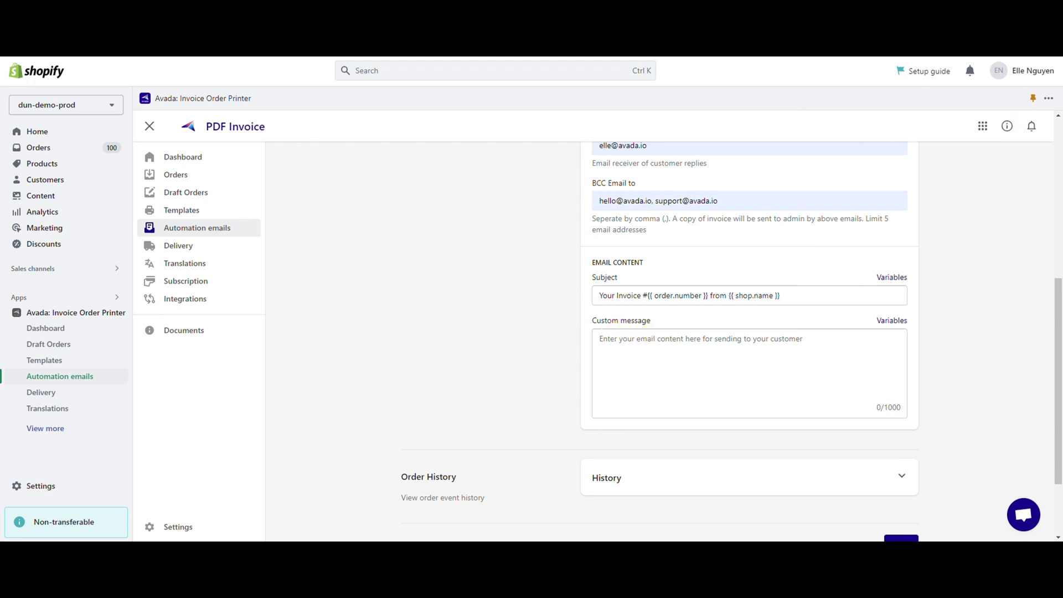
left_click(652, 332)
type("Dear {{Customer.first_name}},  Thank you for choosing Avada for your recent purchase! We are thrilled to have you as our valued customer and want to express our gratitude for your support.")
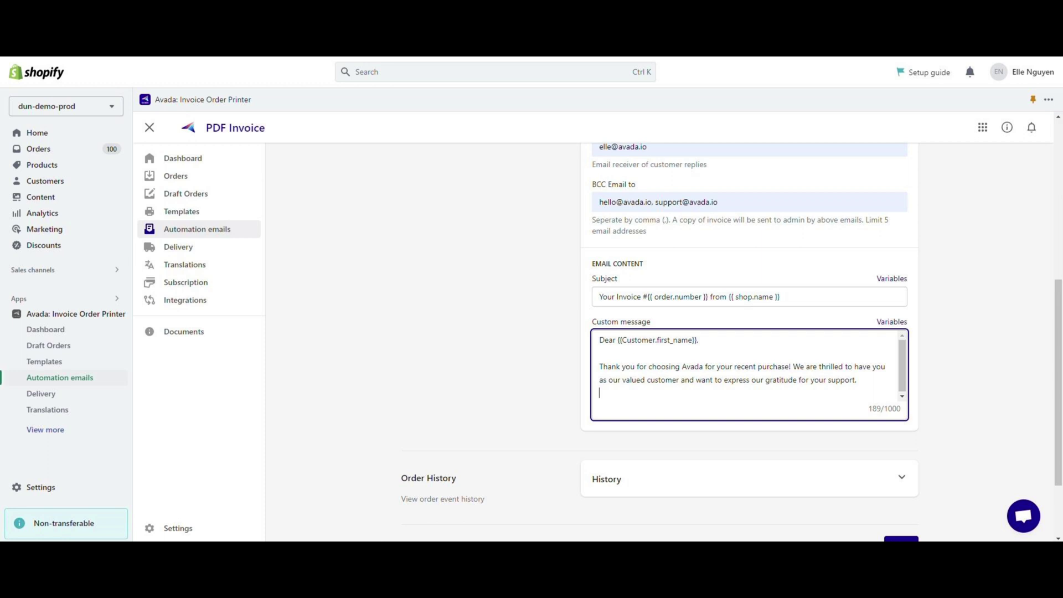
scroll(890, 266, "up", 2)
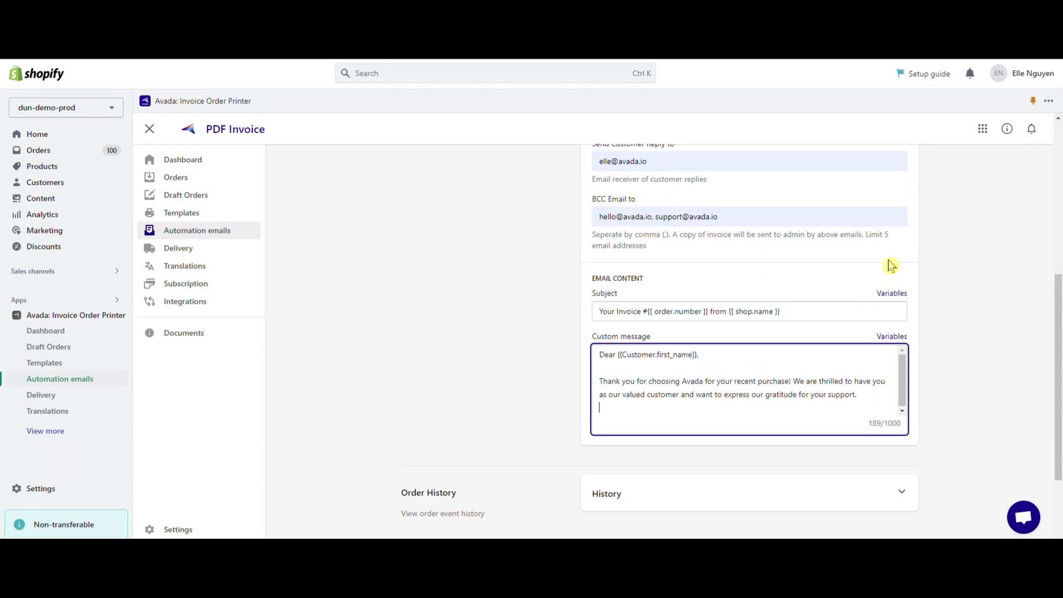
scroll(889, 266, "up", 3)
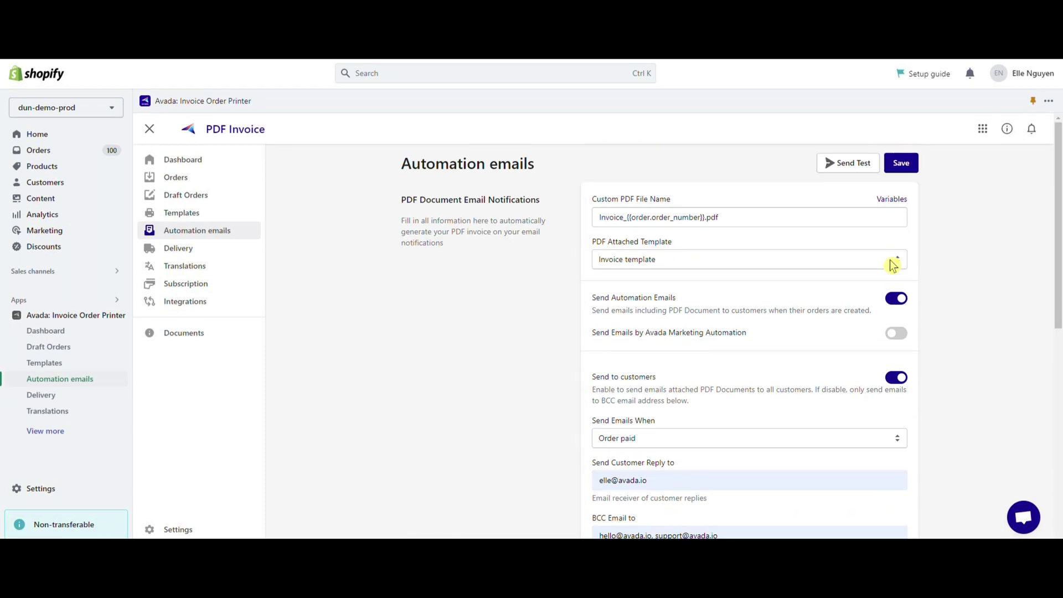
Step: Save the automation email settings and send a test email to the store's address
left_click(899, 164)
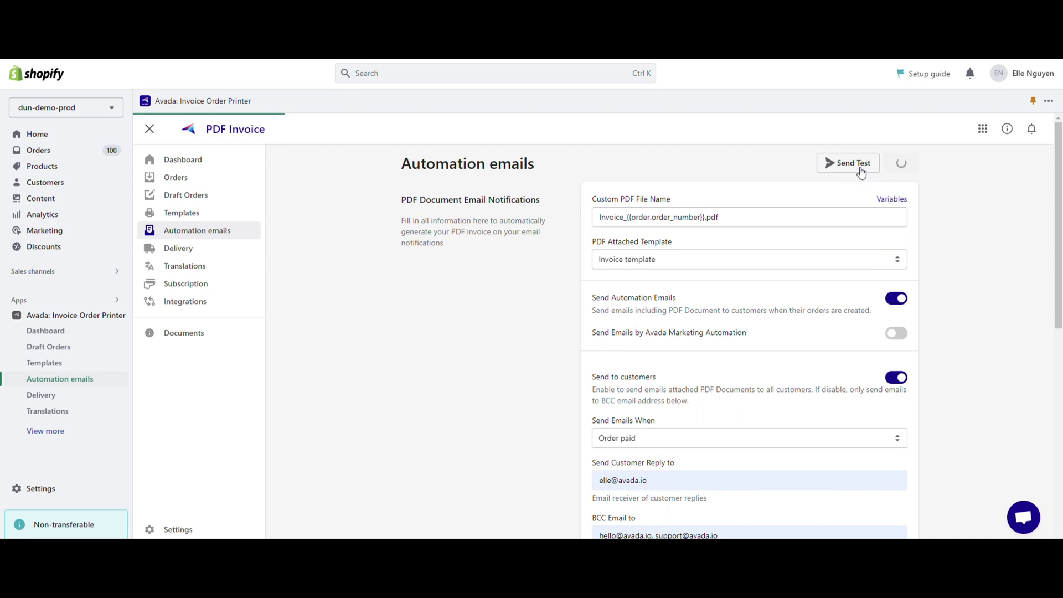
left_click(860, 170)
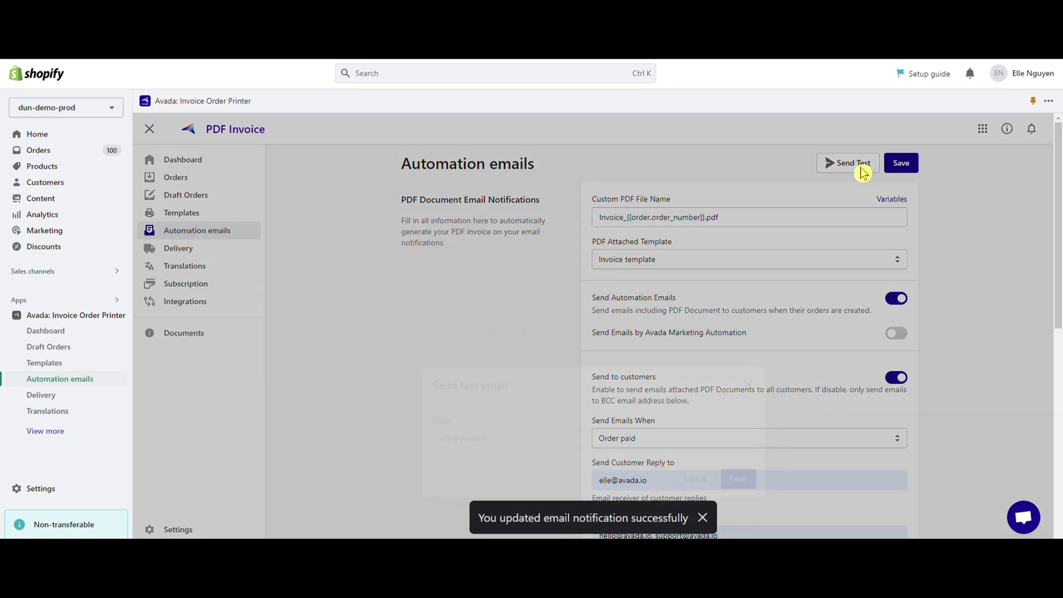
left_click(646, 336)
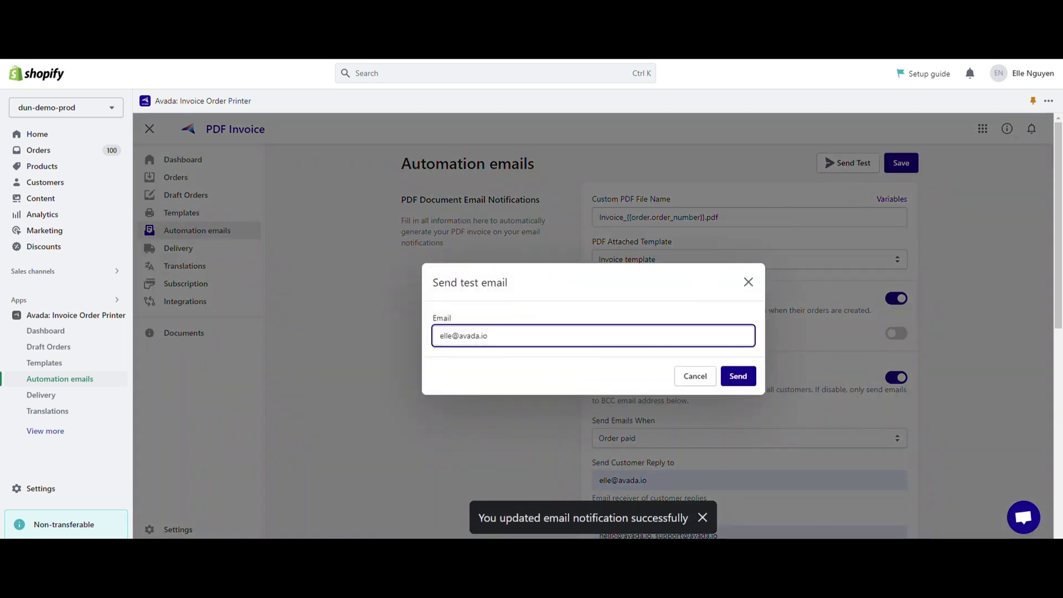
left_click(741, 375)
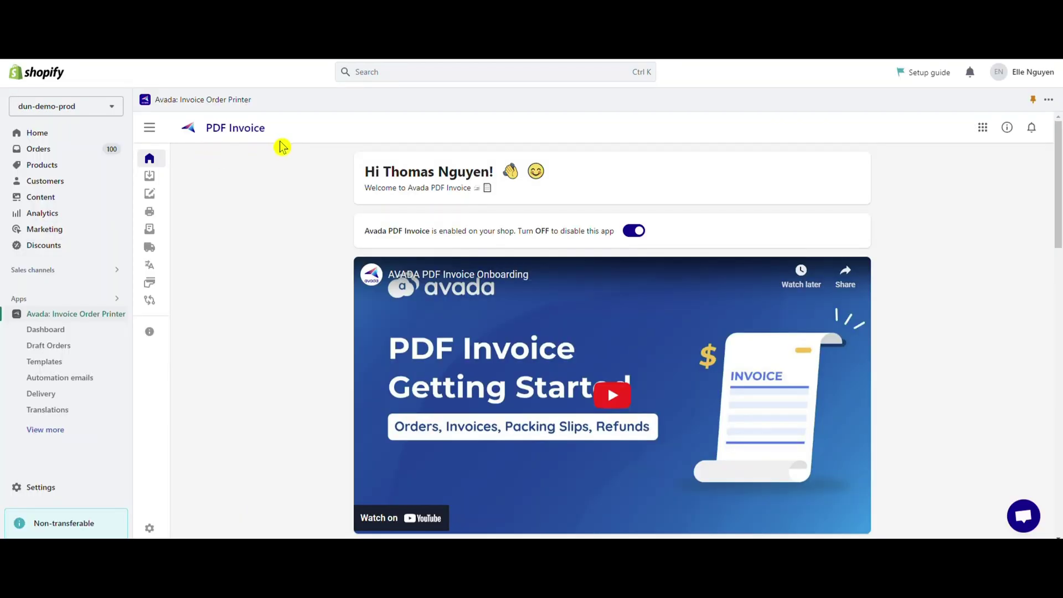
Step: Open the app Settings and scroll to the Send Bulk PDF file to email section
left_click(150, 131)
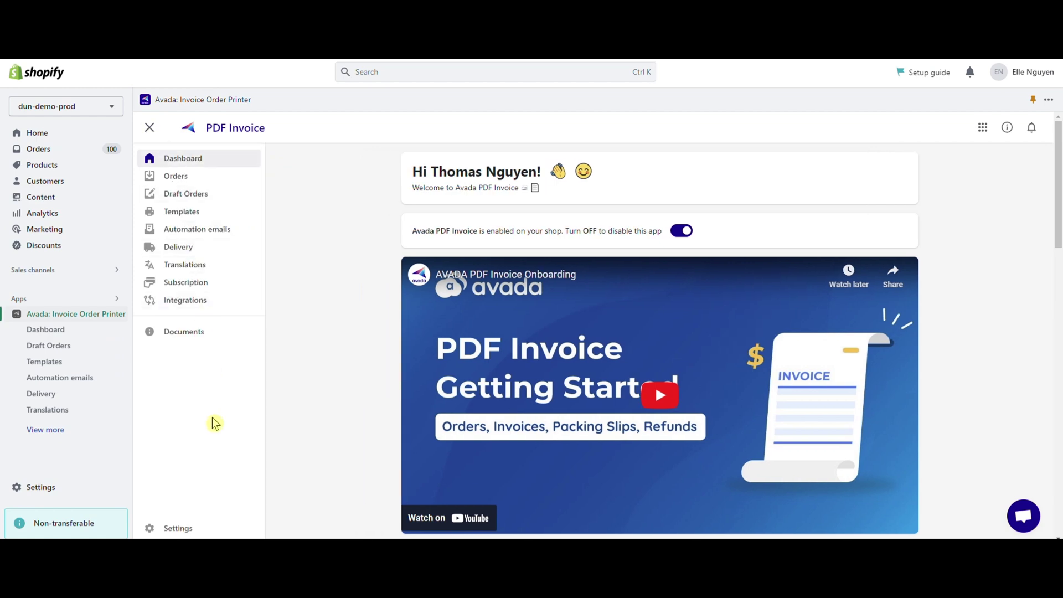
left_click(194, 527)
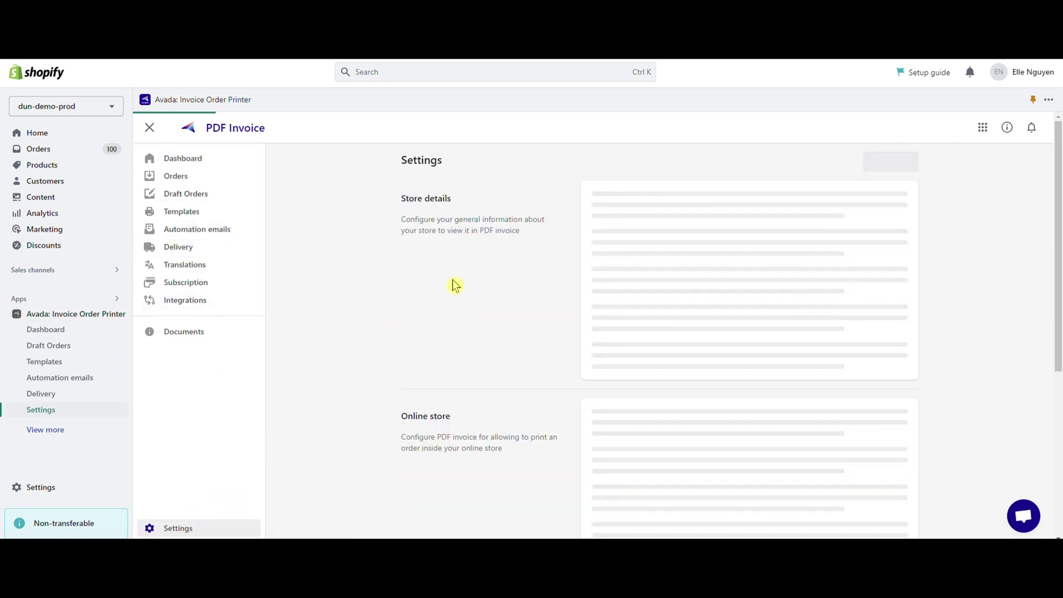
scroll(469, 273, "down", 13)
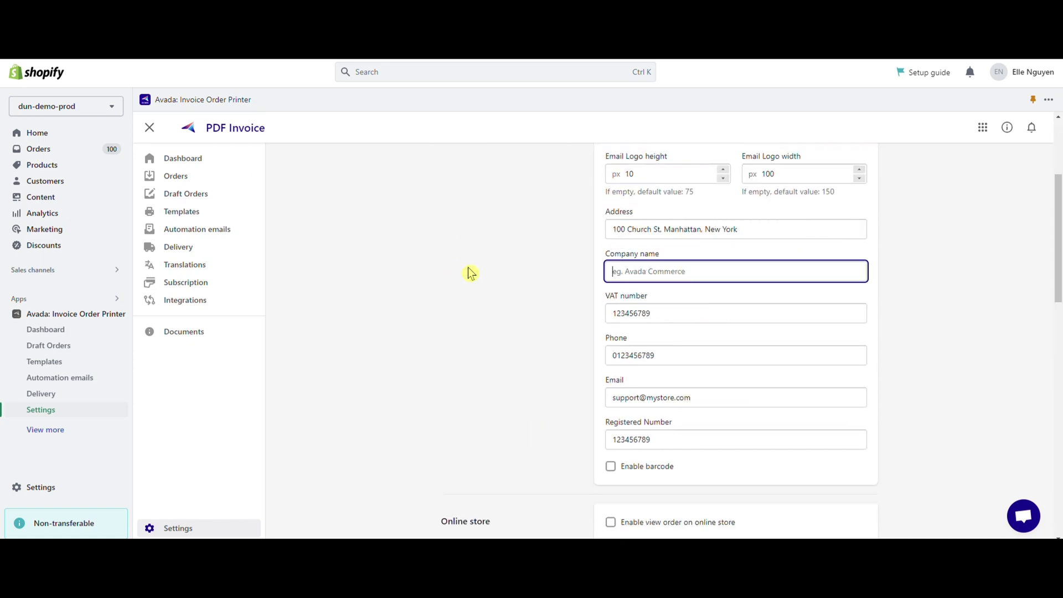
scroll(469, 274, "down", 3)
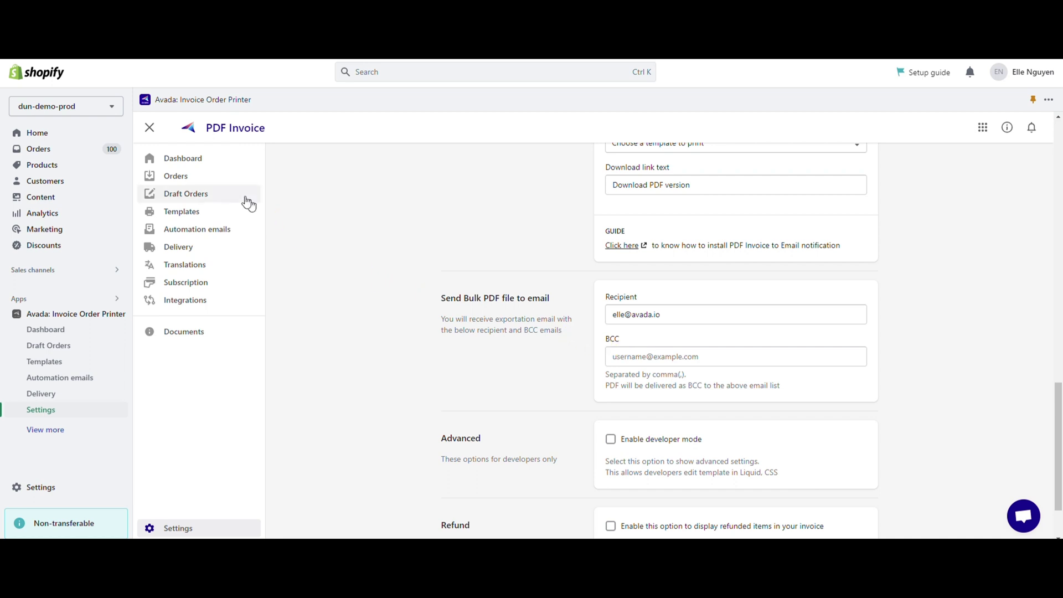
Step: Select all 30 orders on page one plus #1057 and print them with Print orders(Professional)
left_click(217, 182)
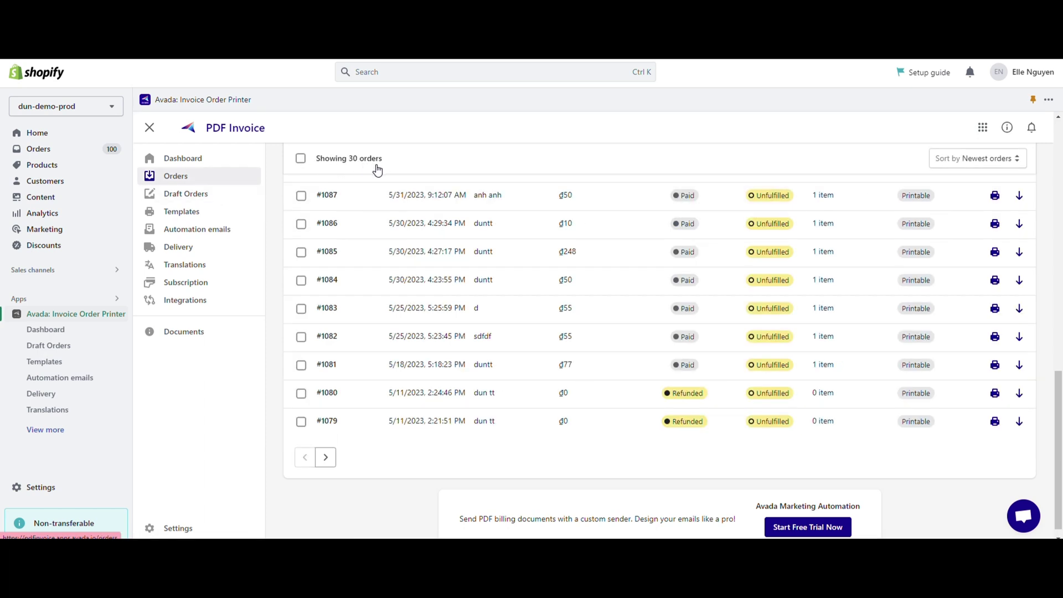
left_click(300, 159)
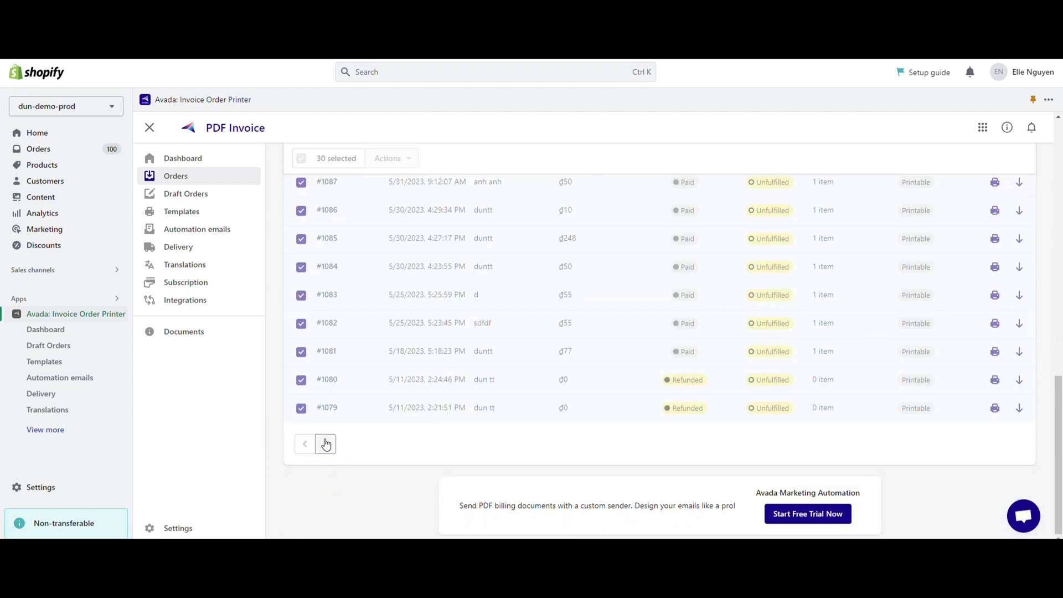
left_click(326, 444)
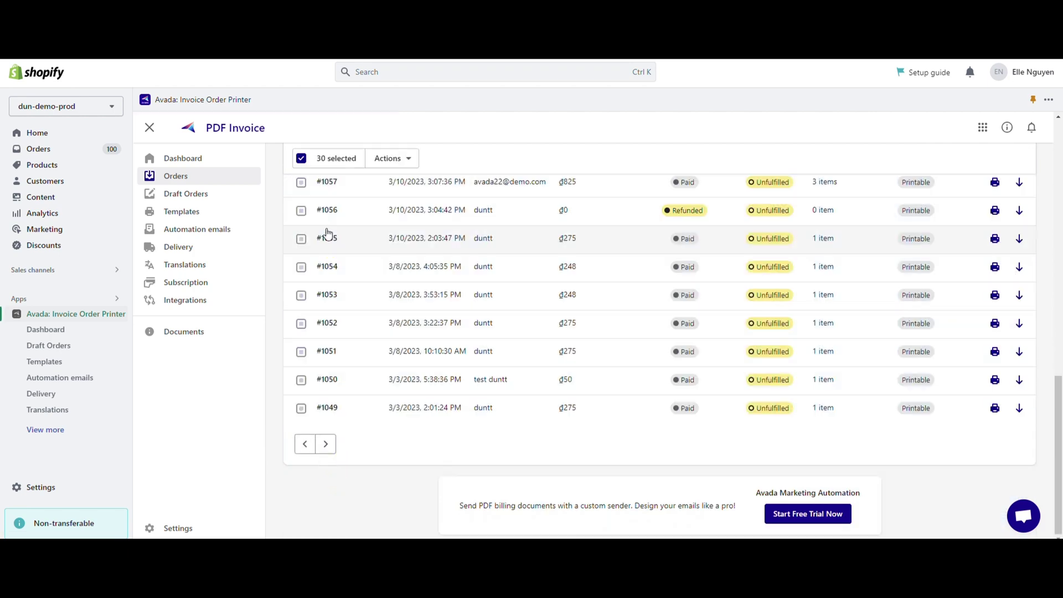
left_click(301, 182)
scroll(379, 190, "up", 2)
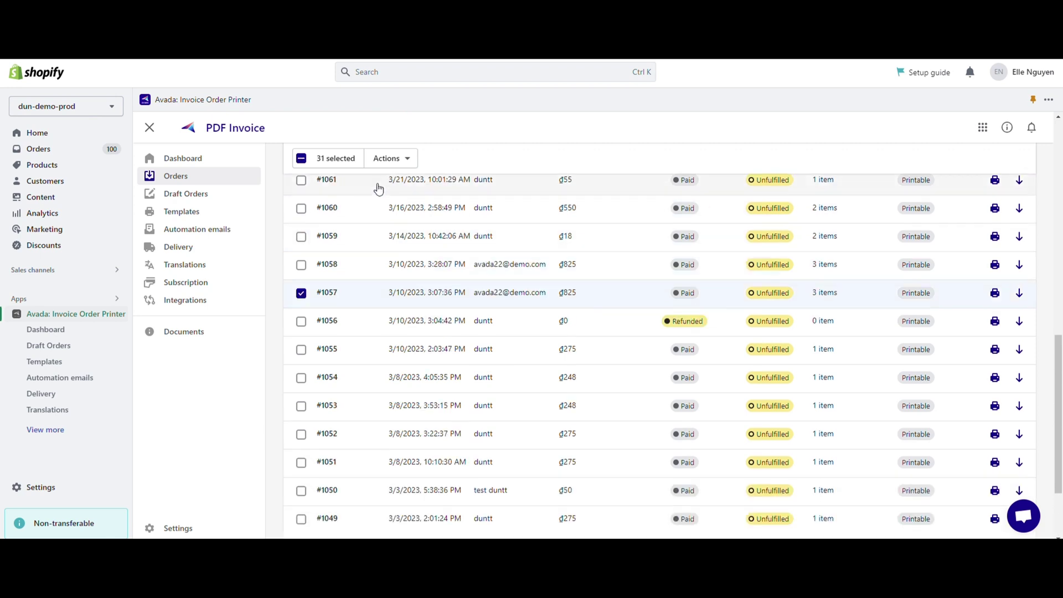
left_click(402, 161)
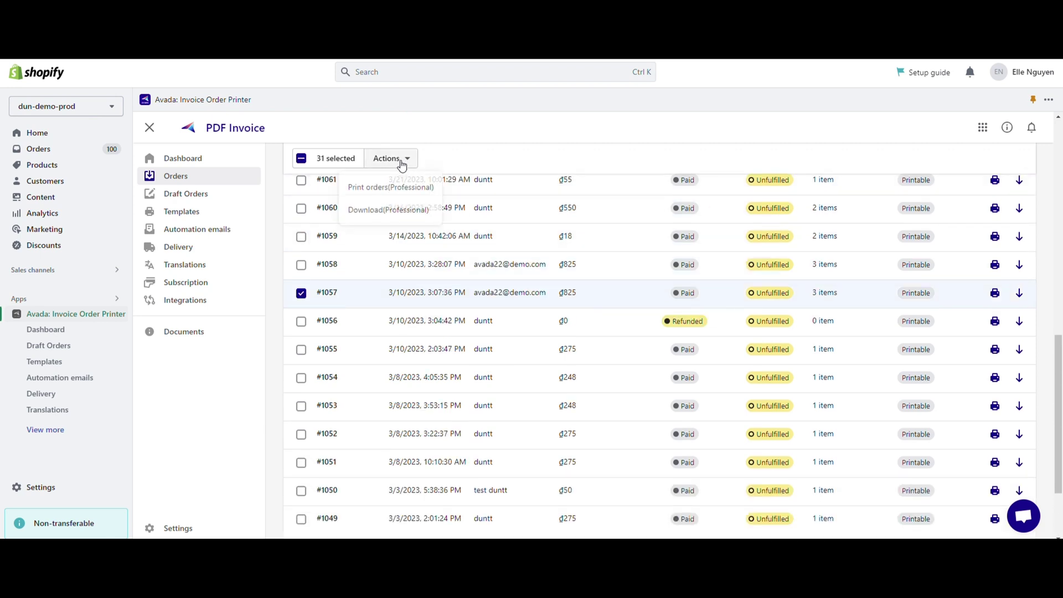
left_click(408, 190)
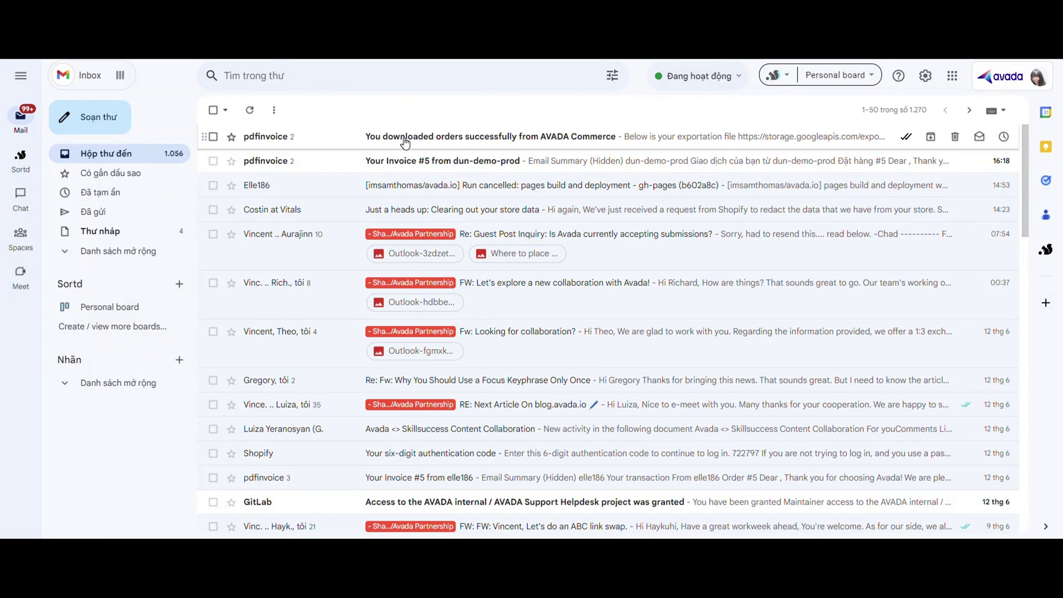
Step: Open the 'You downloaded orders successfully from AVADA Commerce' email in Gmail
left_click(405, 142)
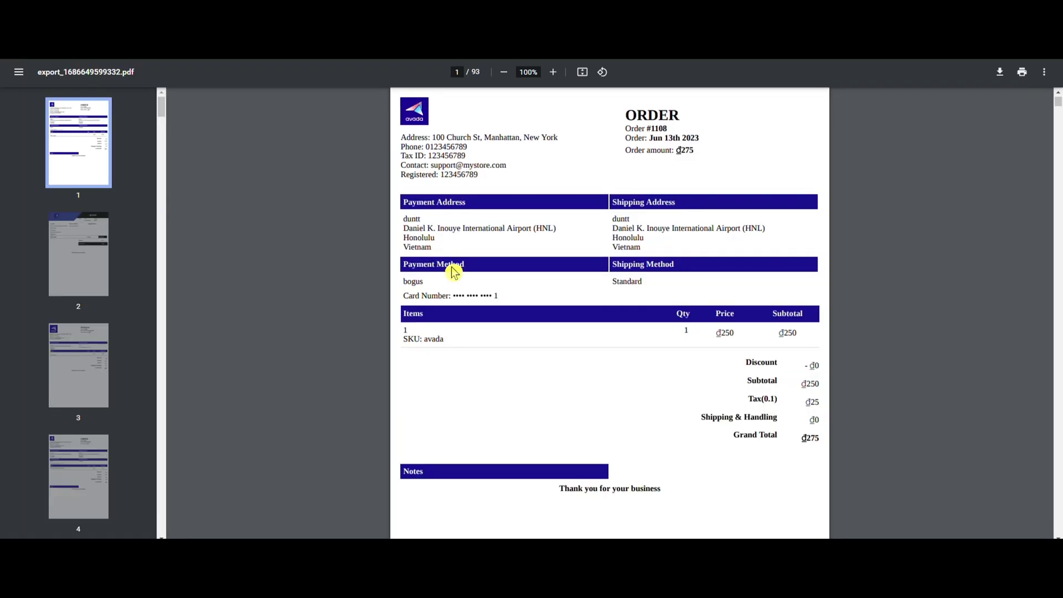
Step: Scroll through pages 1 to 3 of the exported PDF, checking the order, quote and invoice pages
scroll(454, 272, "down", 10)
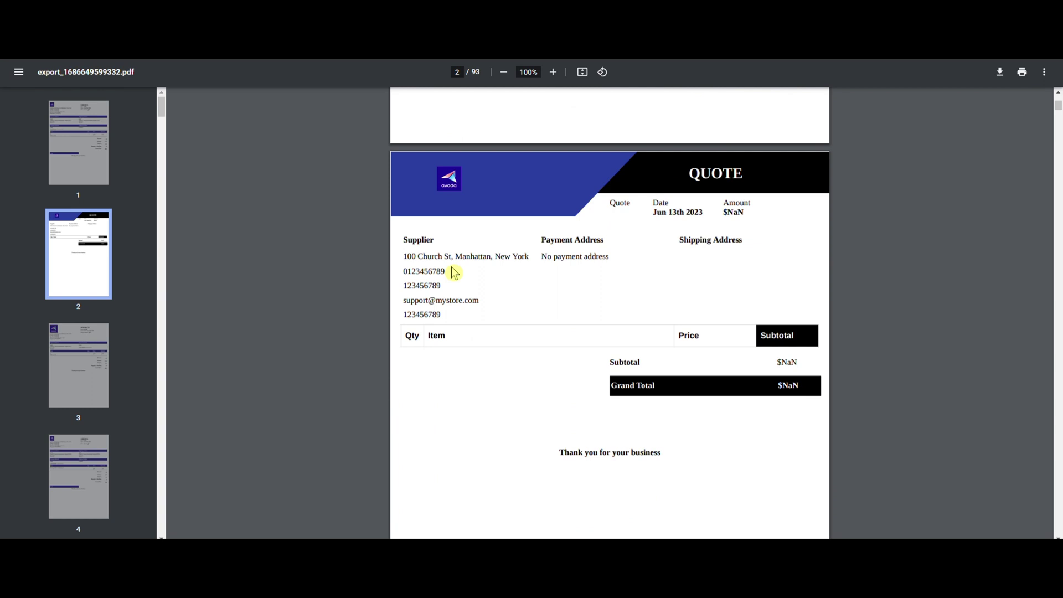
scroll(454, 273, "down", 8)
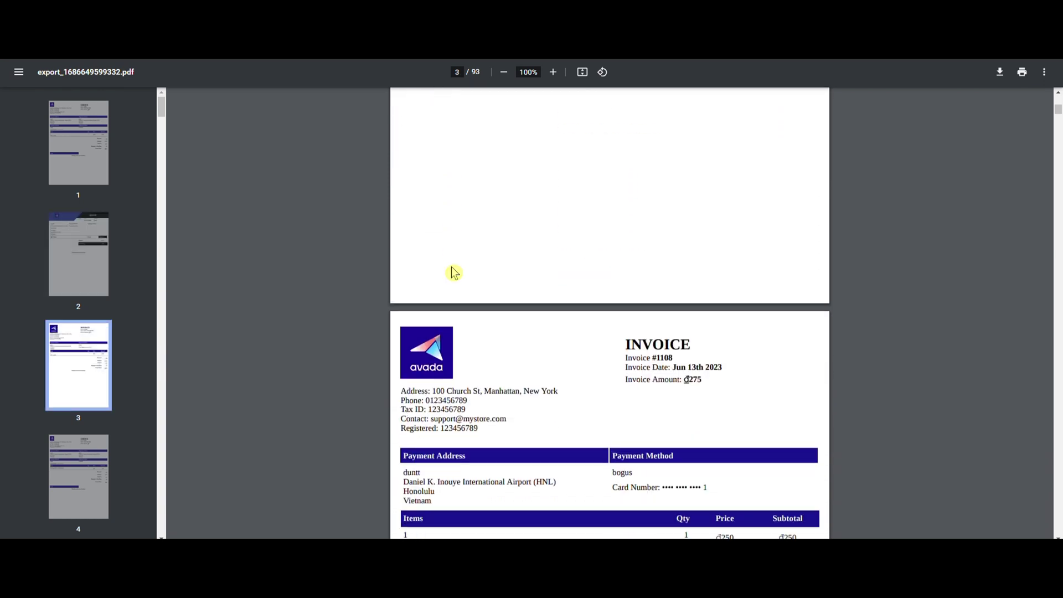
scroll(454, 272, "down", 3)
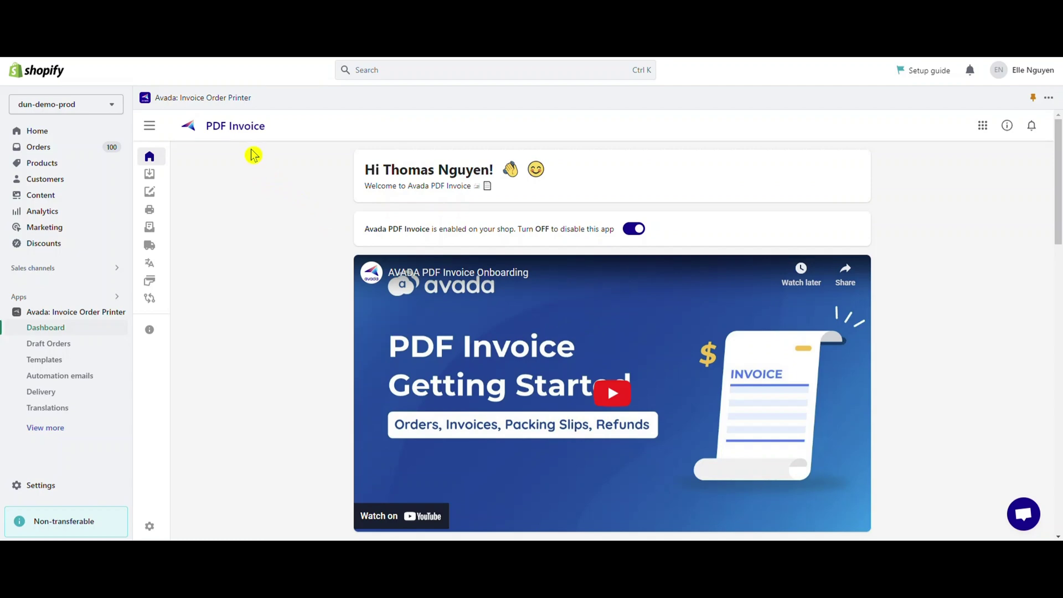
Step: Open the app Settings and scroll to the Email notification (integration) section
left_click(150, 125)
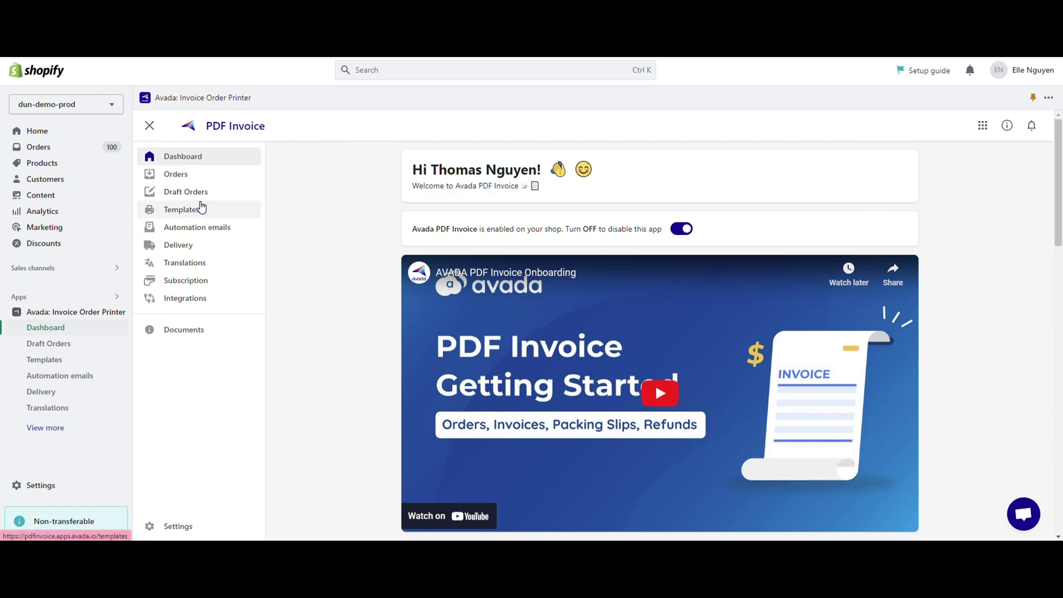
left_click(213, 524)
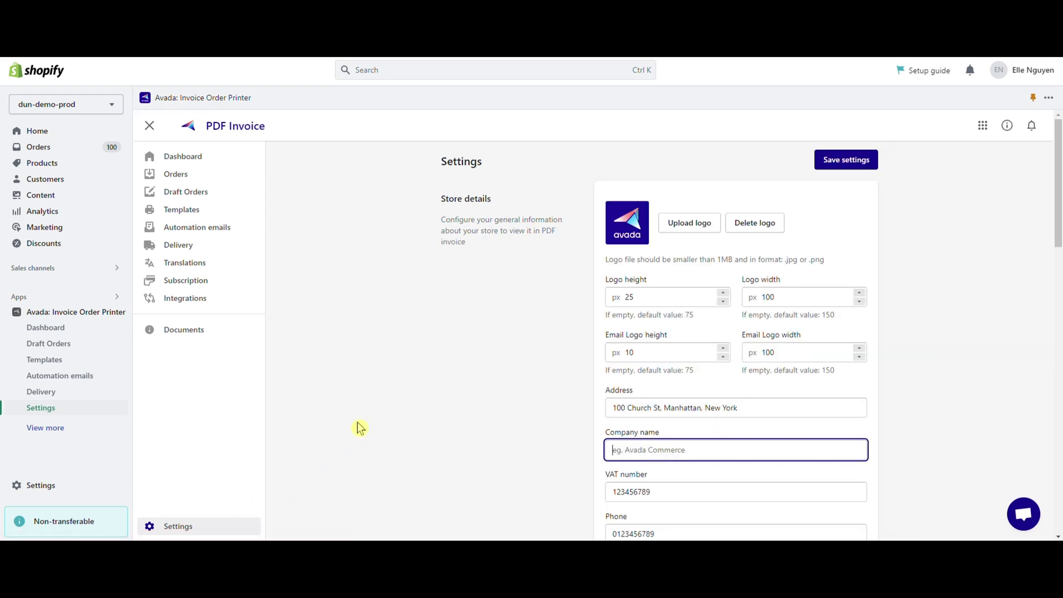
scroll(455, 354, "down", 2)
scroll(455, 354, "down", 10)
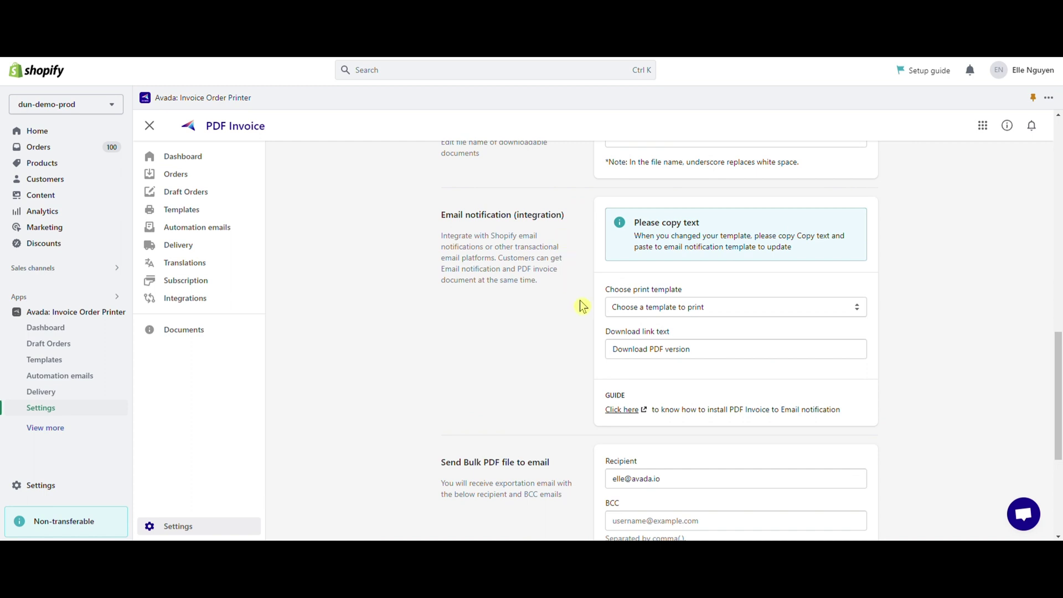
Step: Use the Order template and change the download link text to 'Click here to download'
left_click(726, 312)
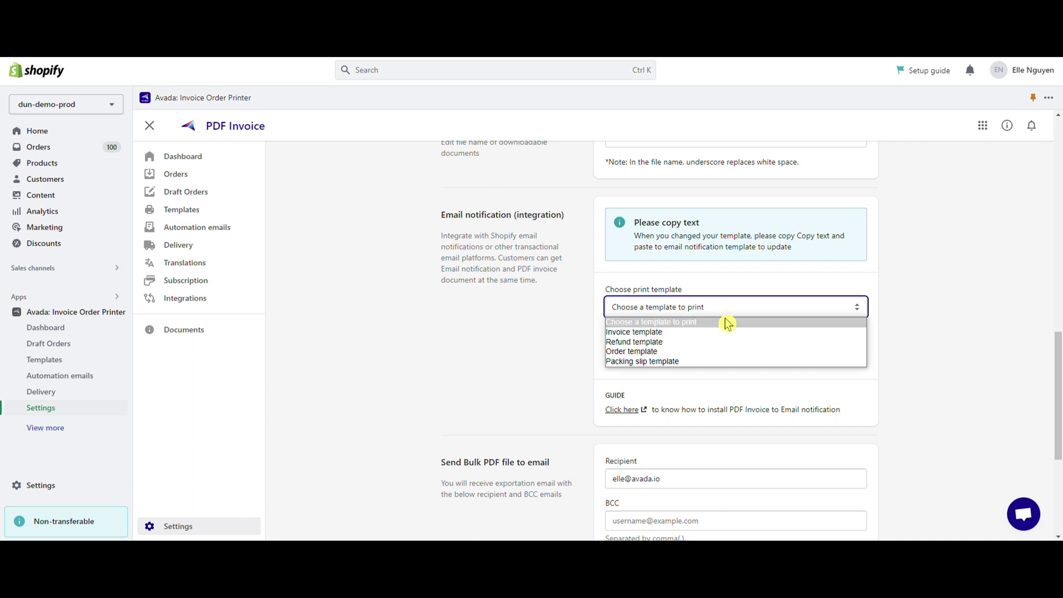
left_click(714, 353)
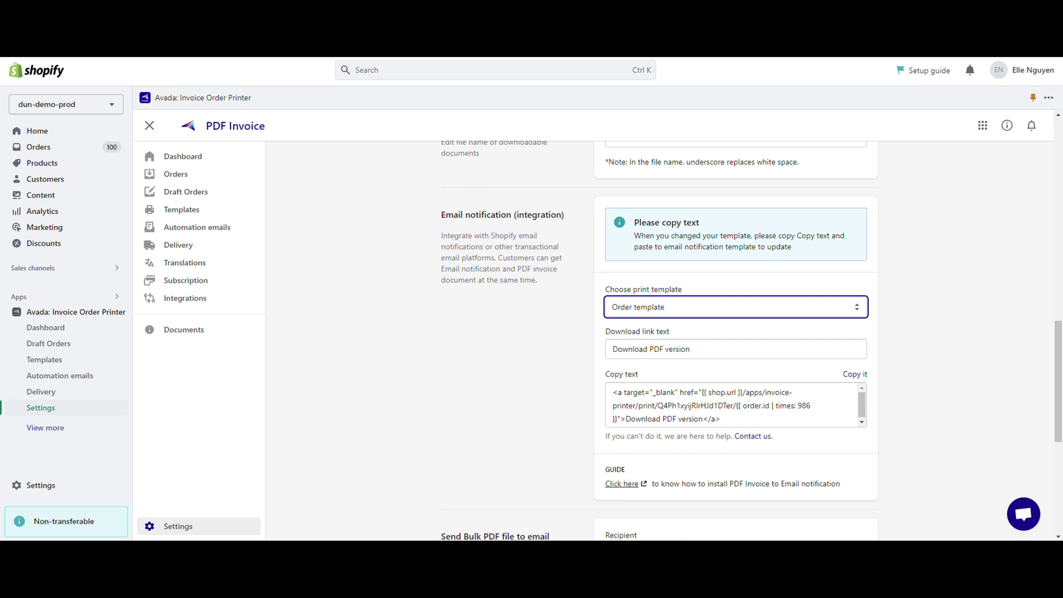
scroll(710, 312, "down", 1)
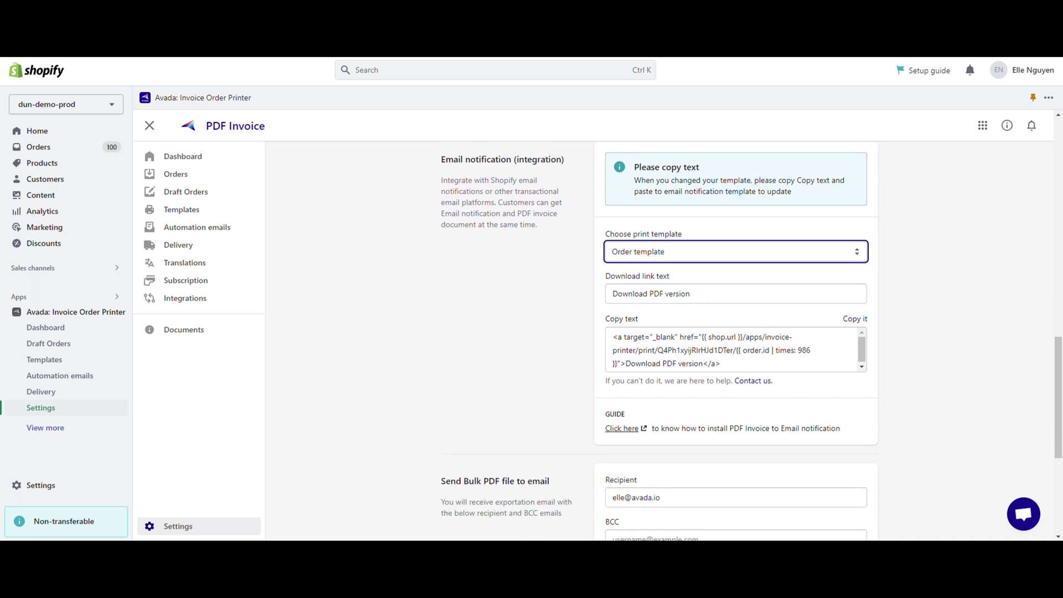
left_click(692, 293)
left_click_drag(692, 294, 537, 302)
type("Click")
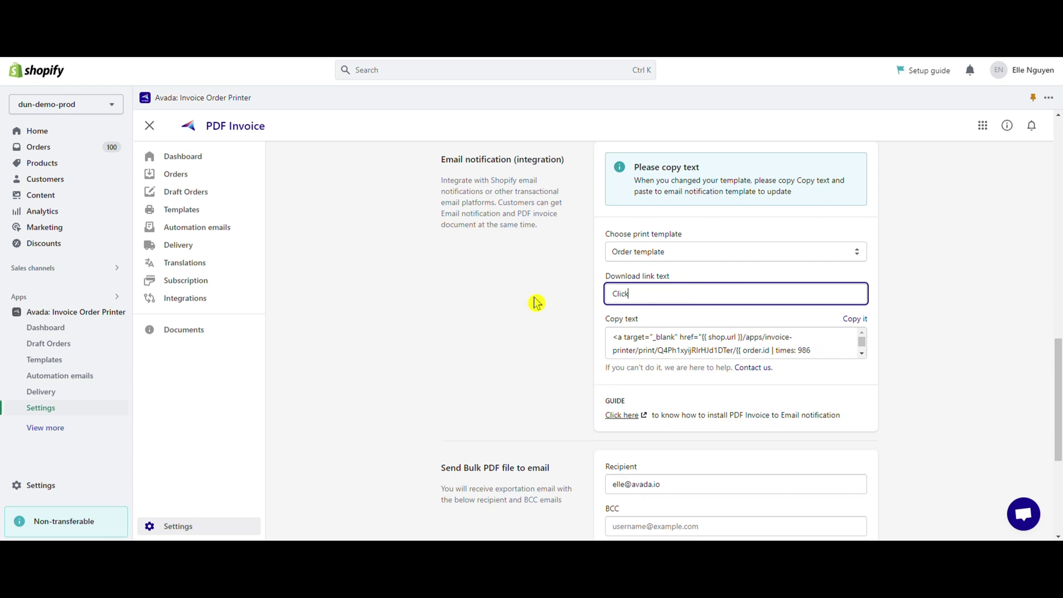
type(" here to download")
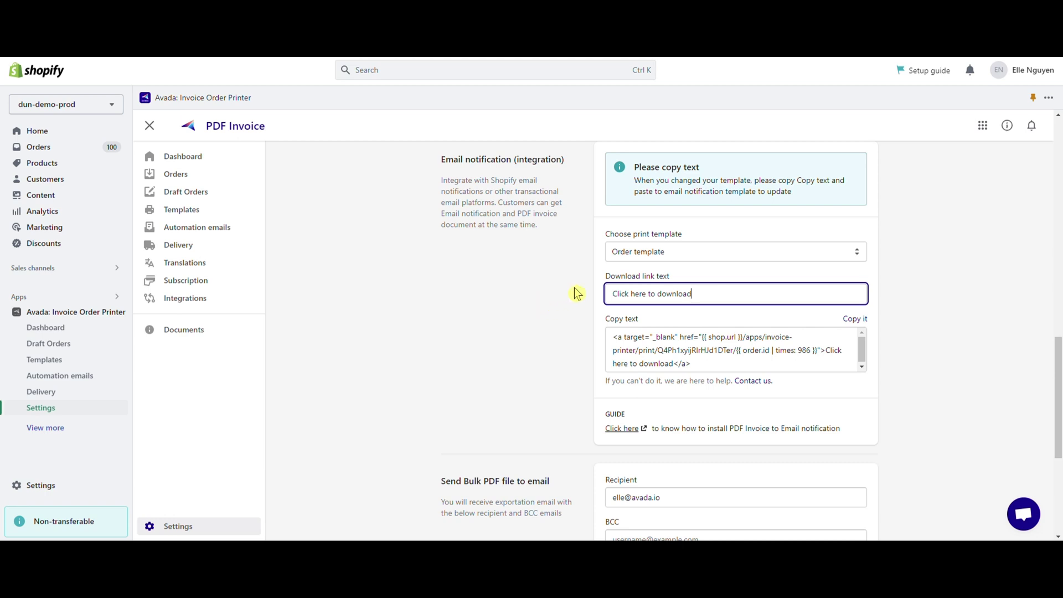
Step: Copy the generated download link code and save the PDF Invoice settings
left_click(850, 325)
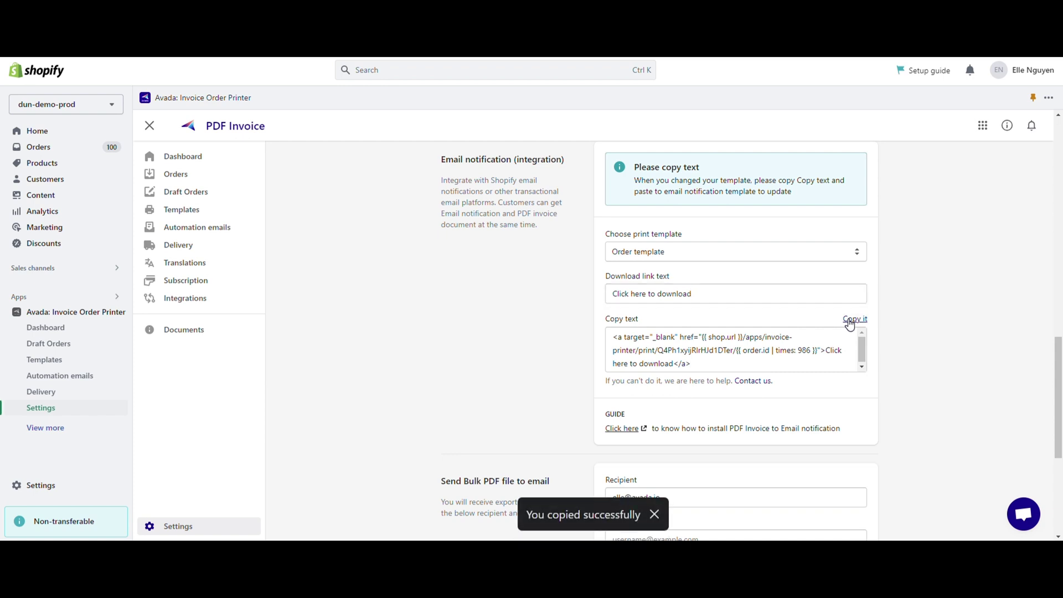
scroll(850, 325, "down", 2)
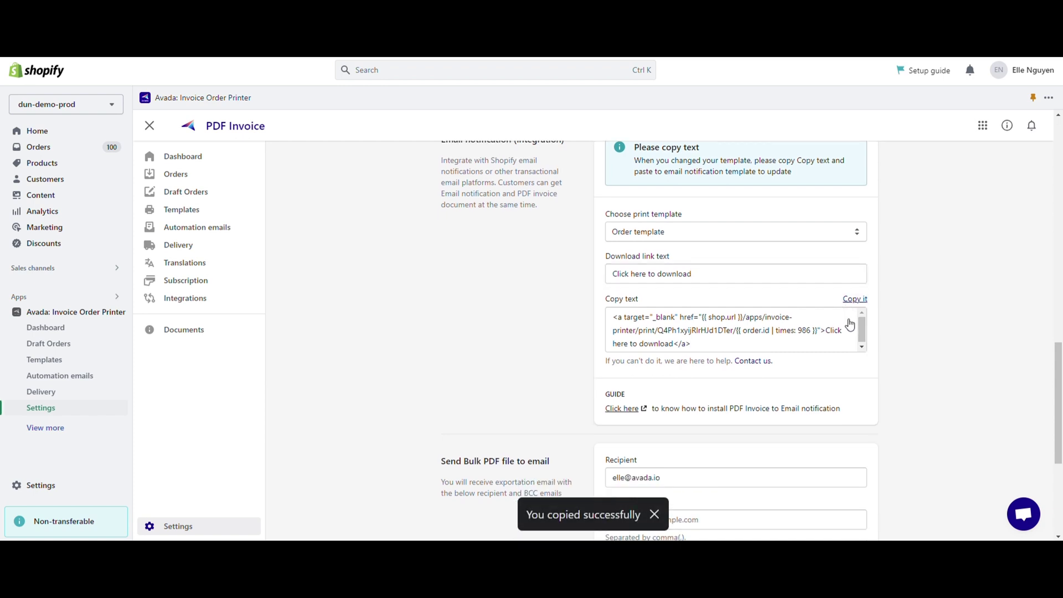
scroll(851, 328, "down", 3)
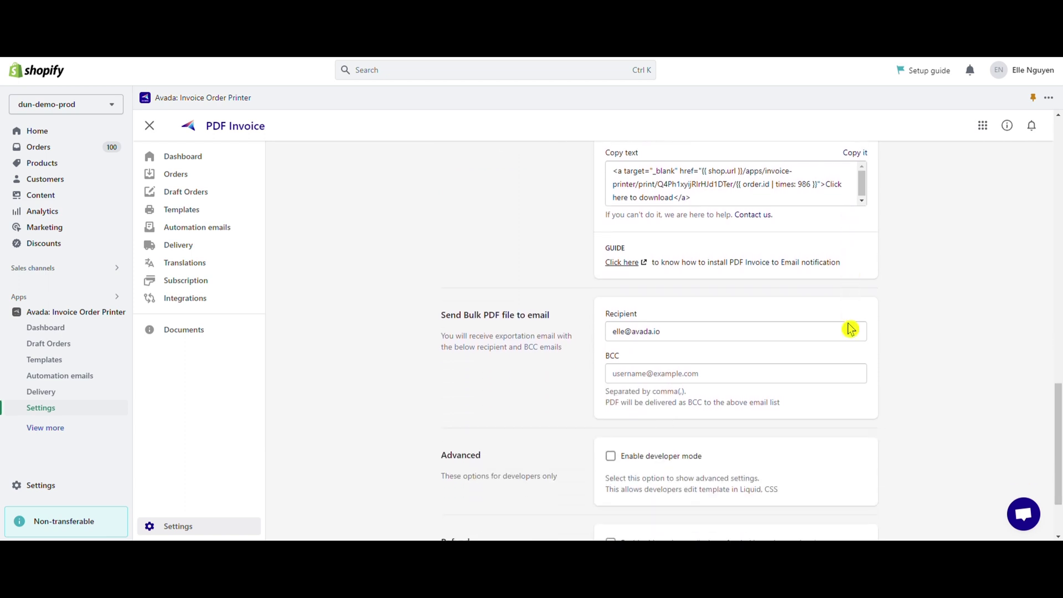
left_click(863, 509)
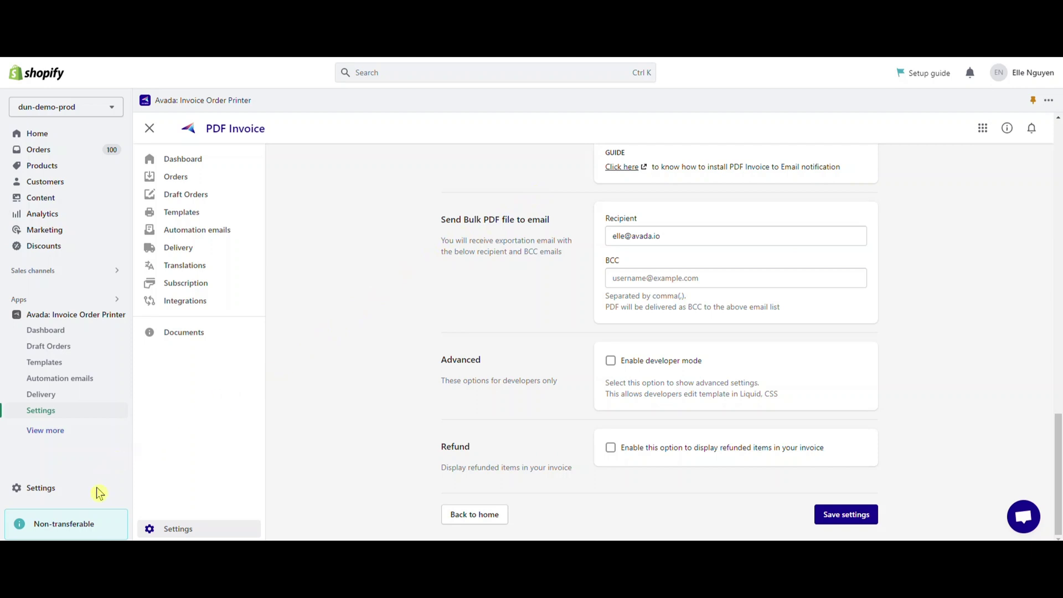
Step: Go to Settings > Notifications and open the Order invoice template under Orders
left_click(45, 488)
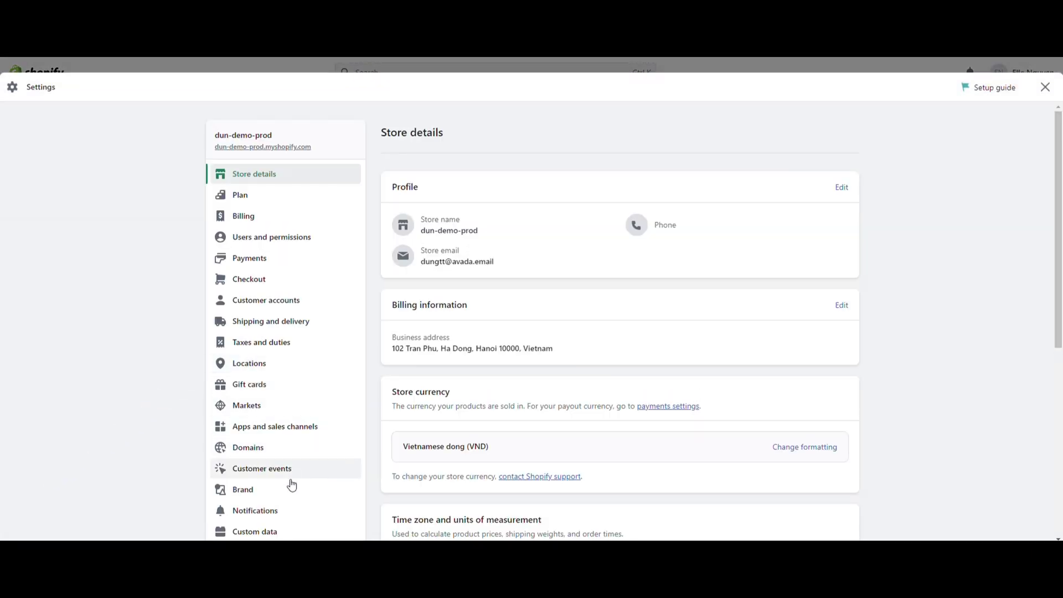
left_click(291, 516)
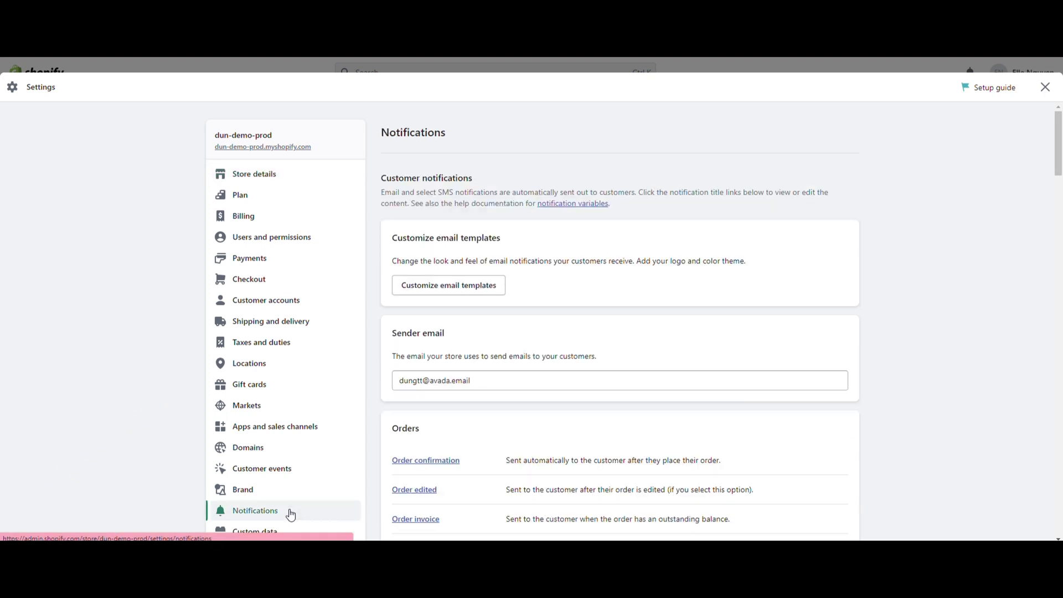
scroll(463, 440, "down", 4)
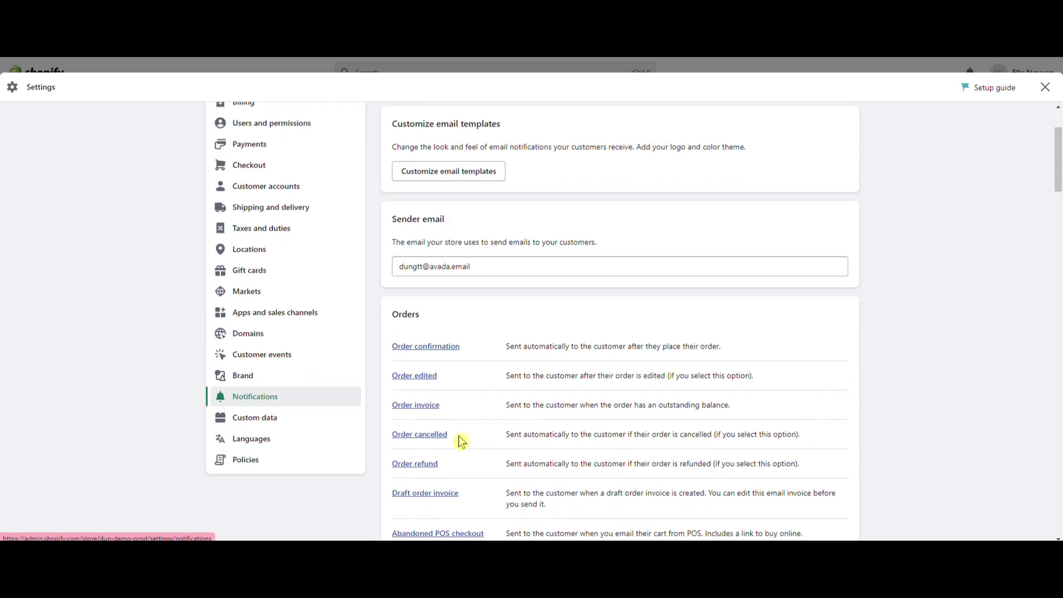
scroll(463, 440, "down", 1)
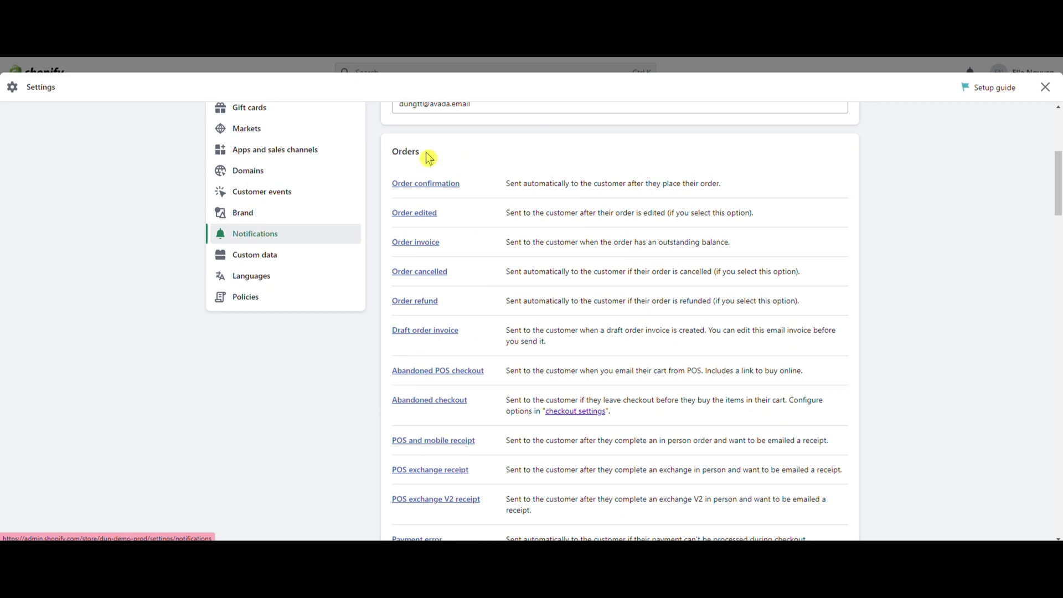
left_click(429, 247)
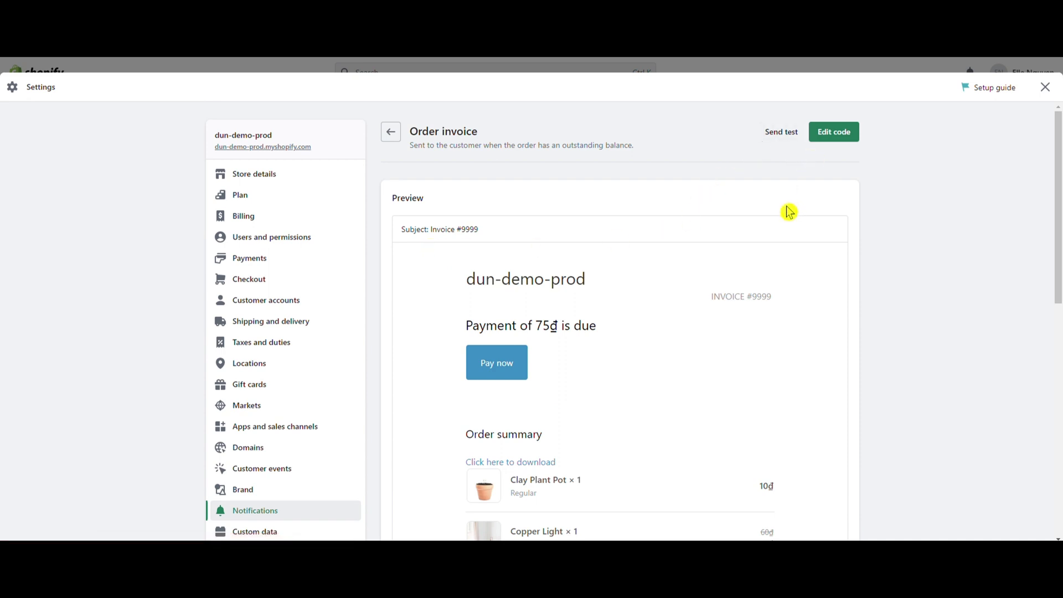
Step: In the Order invoice HTML, paste the copied download link code on a new line after the closing table
left_click(828, 135)
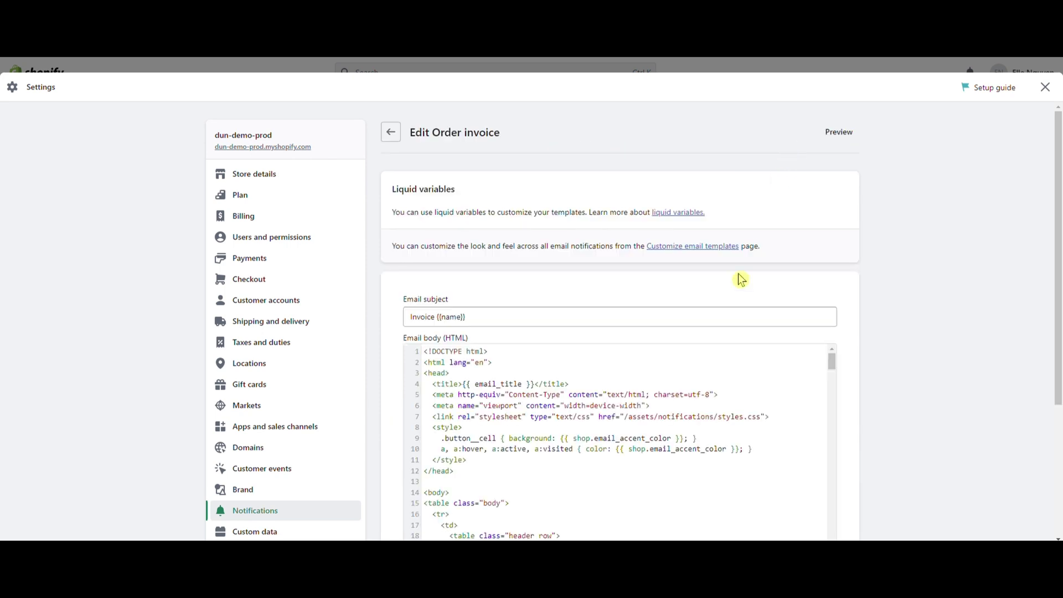
scroll(614, 443, "down", 2)
scroll(682, 446, "down", 7)
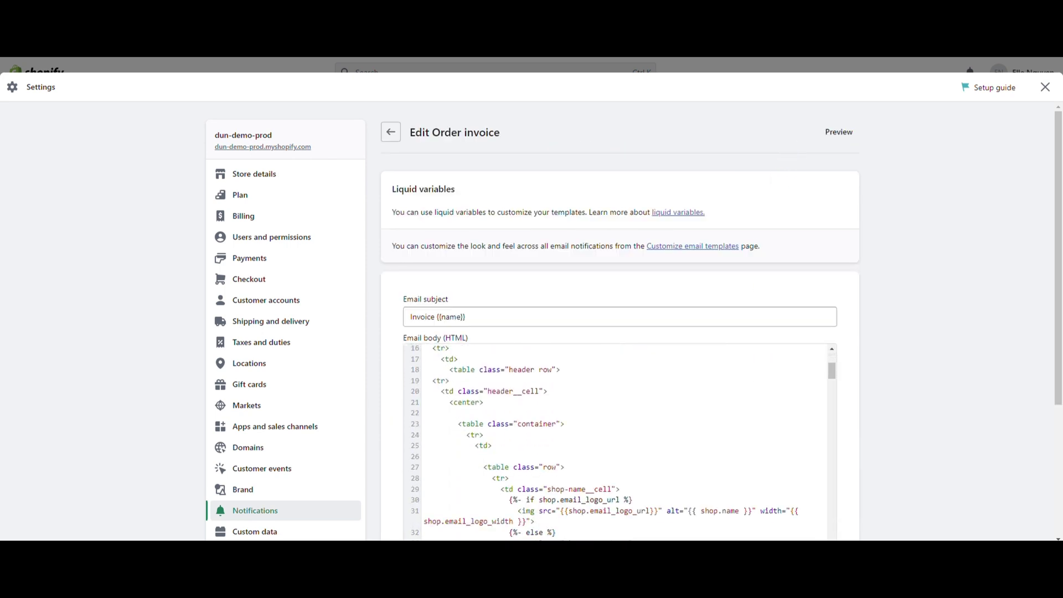
scroll(682, 446, "down", 4)
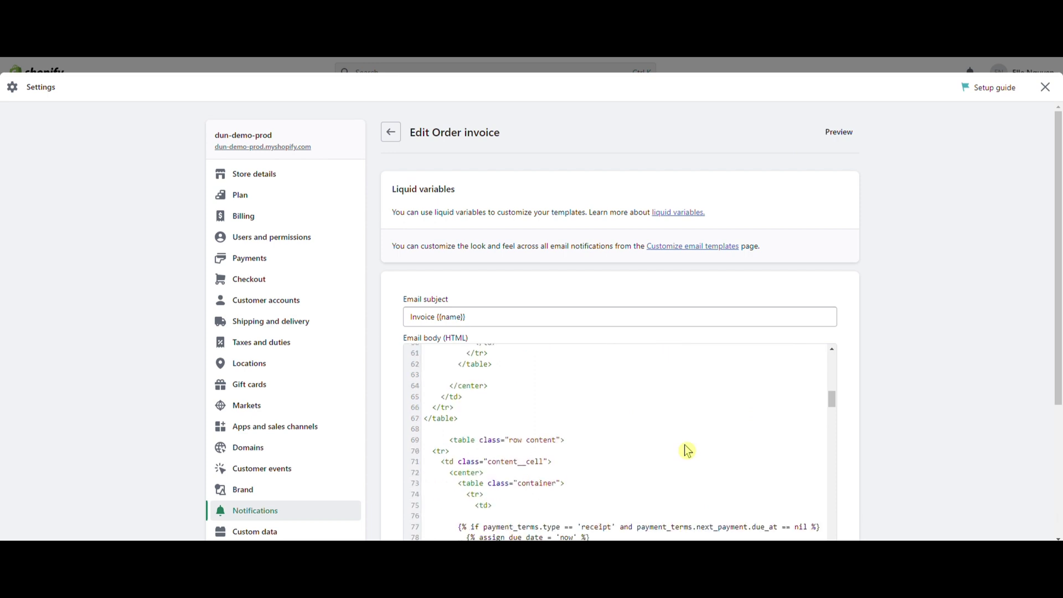
left_click(449, 435)
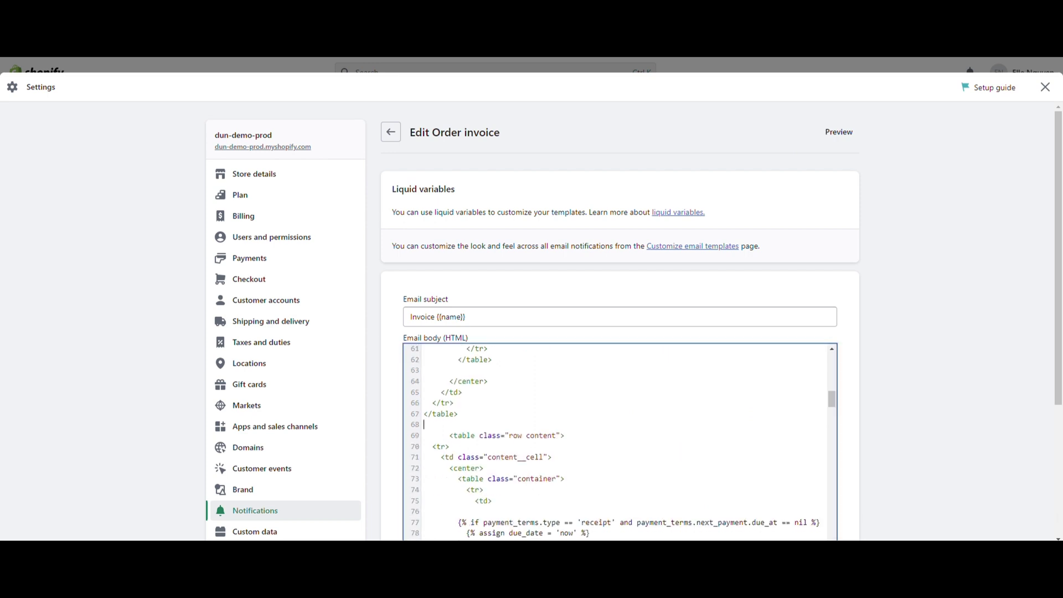
key("Return")
key("Return")
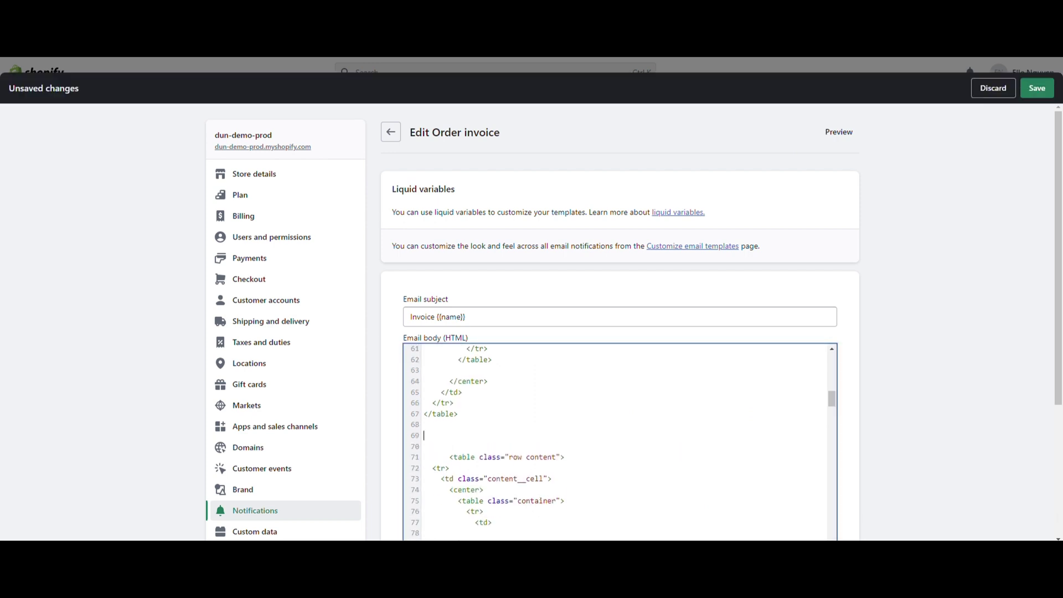
key("ctrl+v")
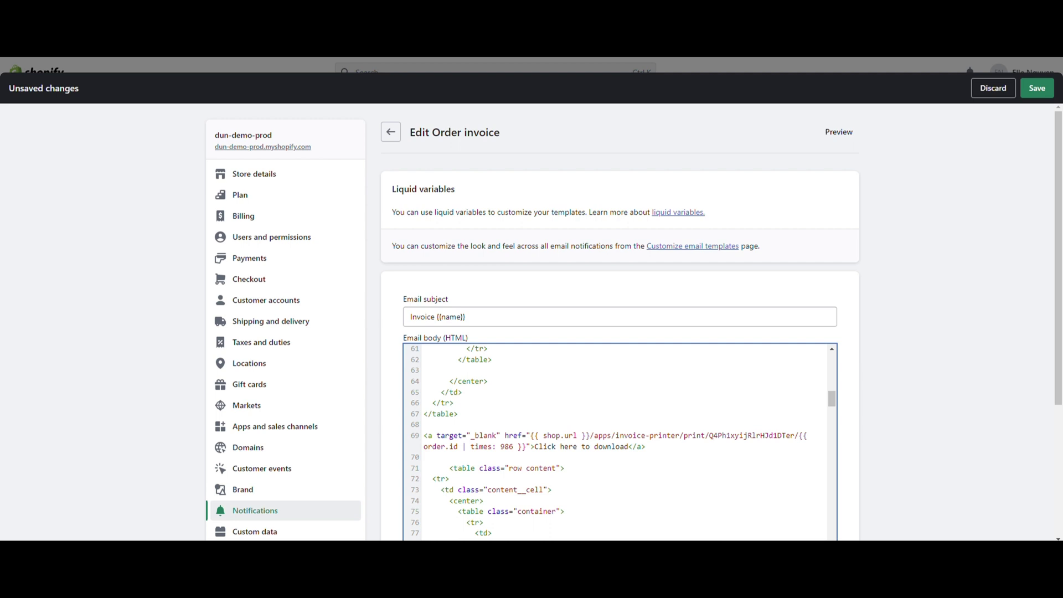
Step: Preview the invoice email to confirm the 'Click here to download' link, save the template, and preview again
left_click(843, 134)
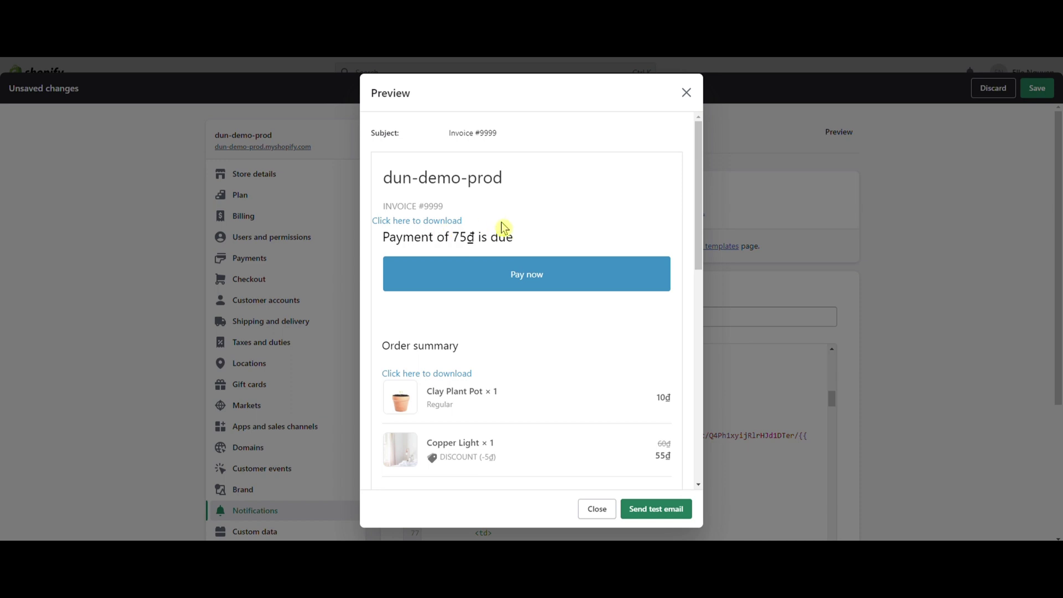
left_click(686, 93)
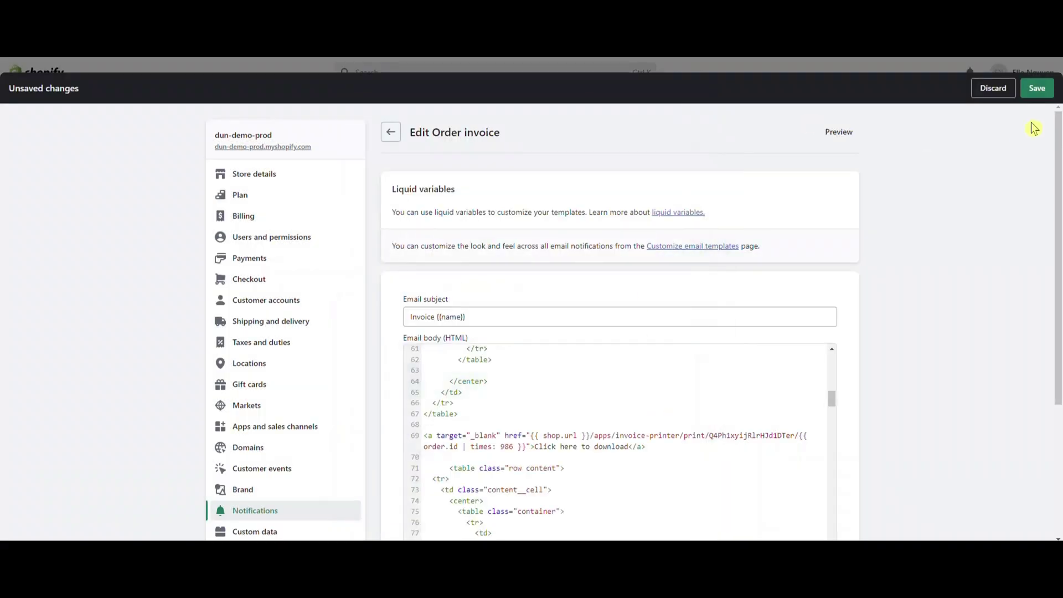
left_click(1024, 90)
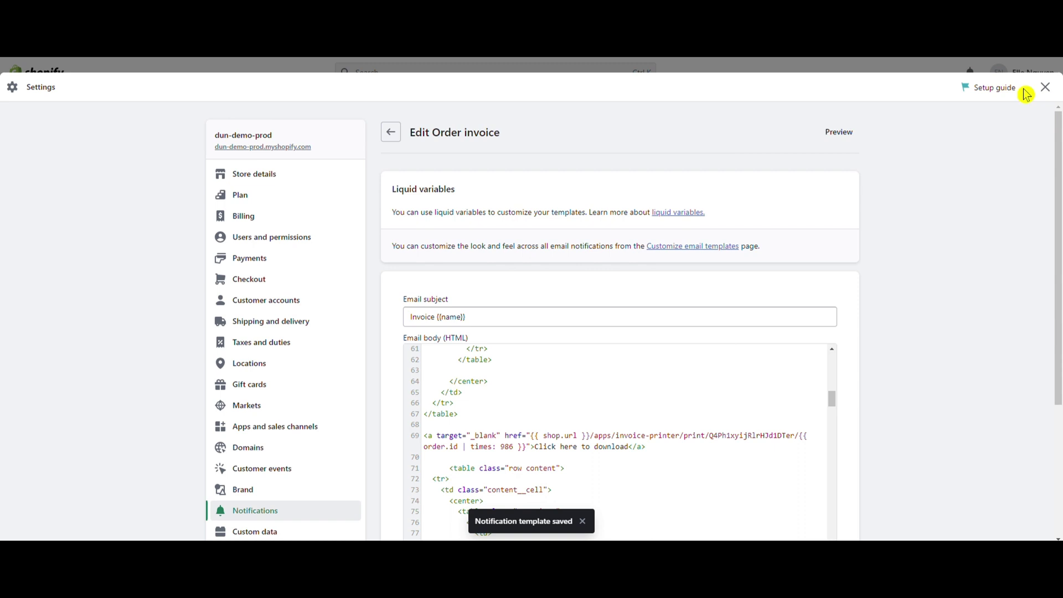
left_click(848, 135)
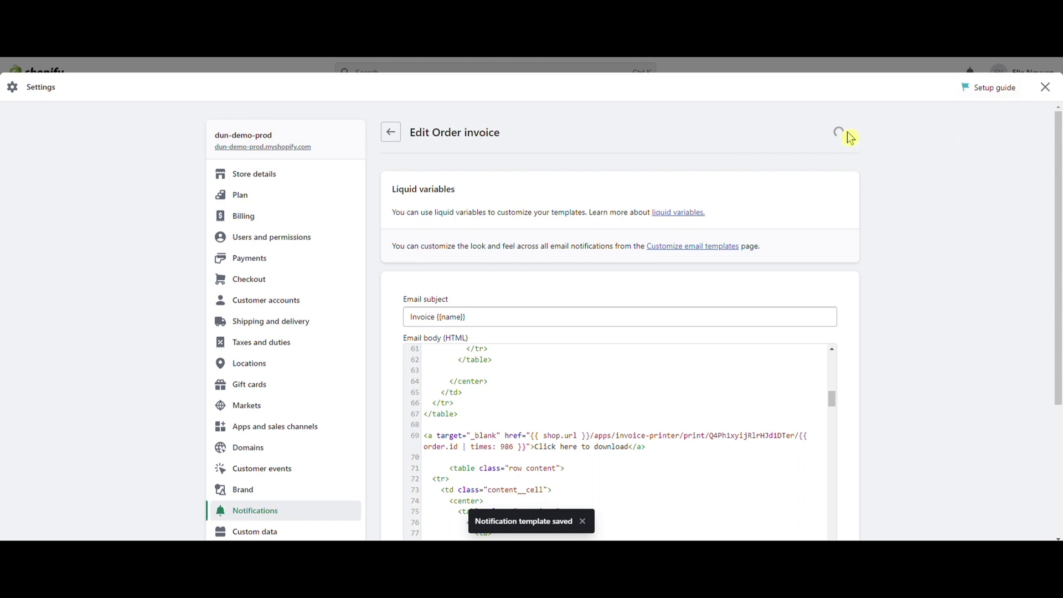